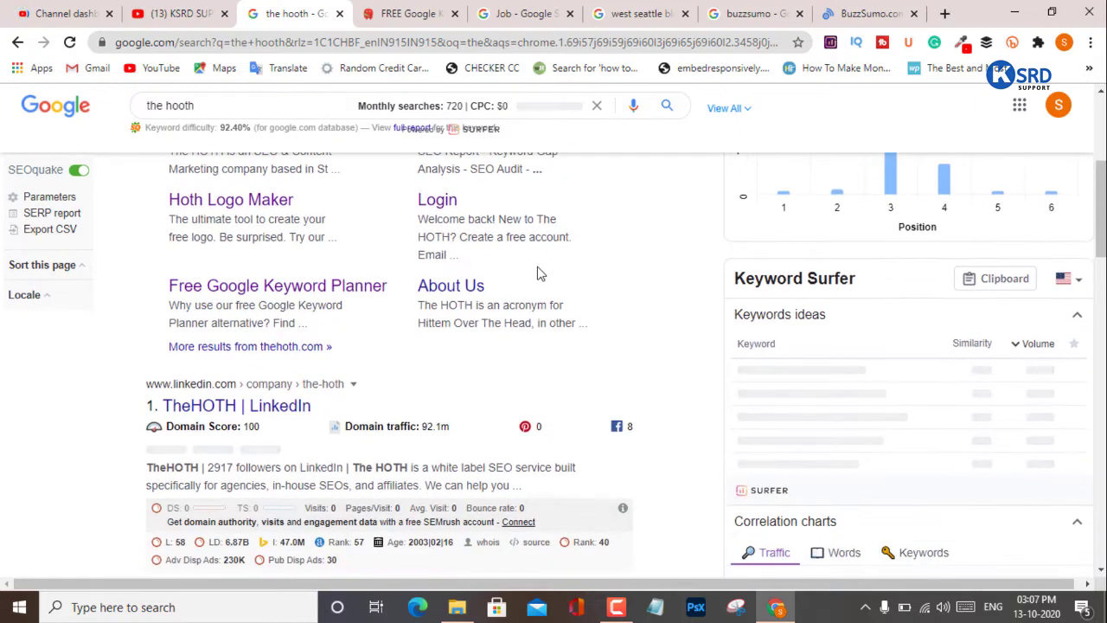
# Open the Ubersuggest keyword ideas page for the current search and return to the Google results for "the hooth".
pyautogui.scroll(5, 536, 273)
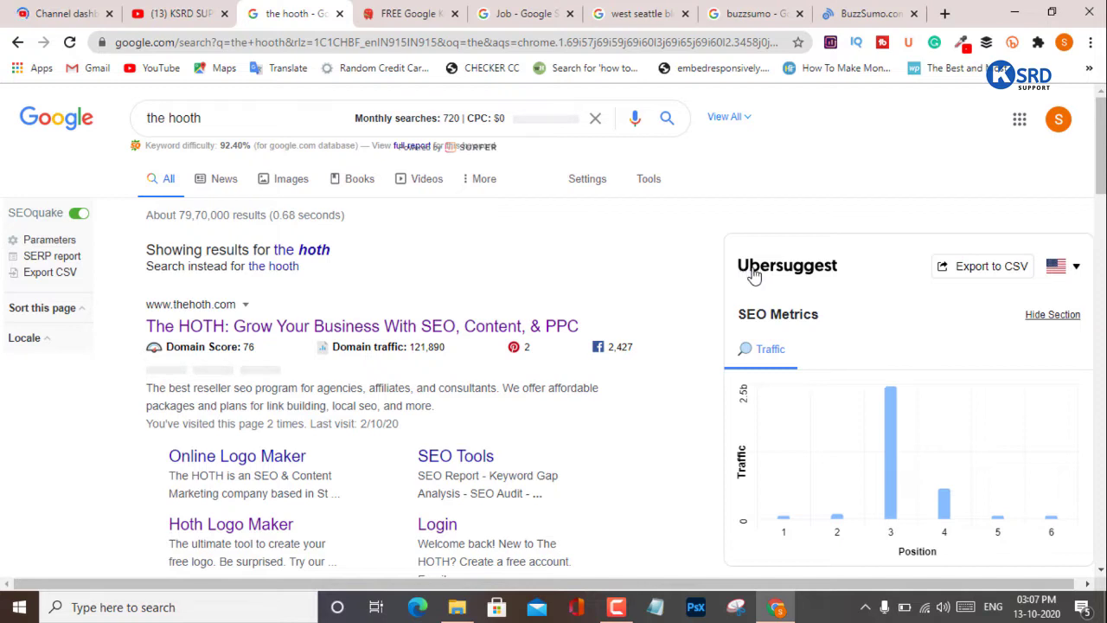
pyautogui.click(794, 268)
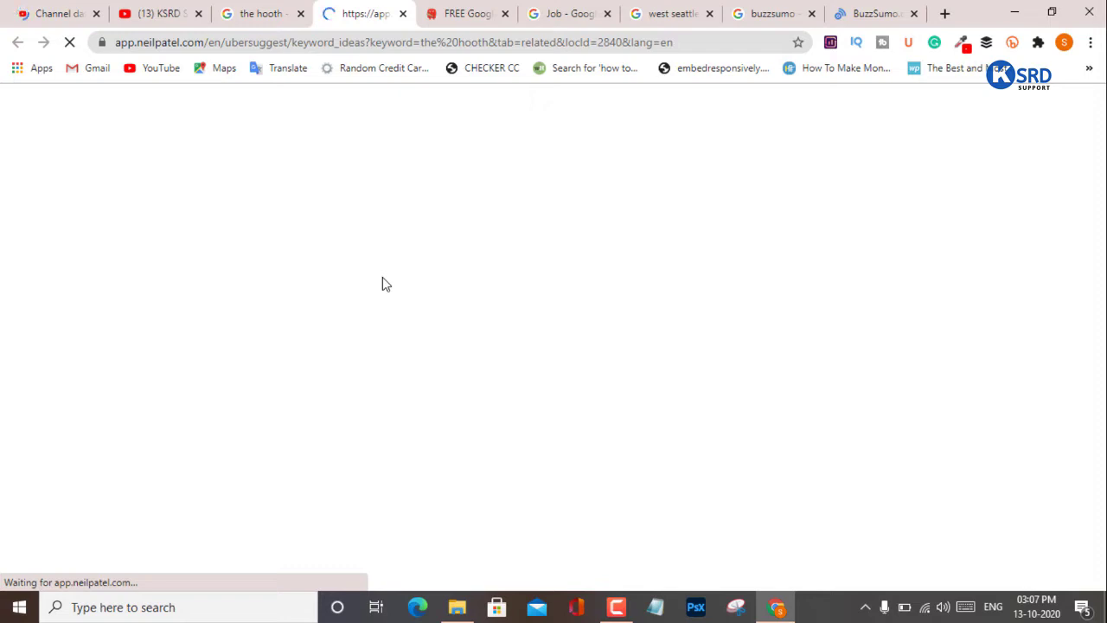
pyautogui.click(255, 11)
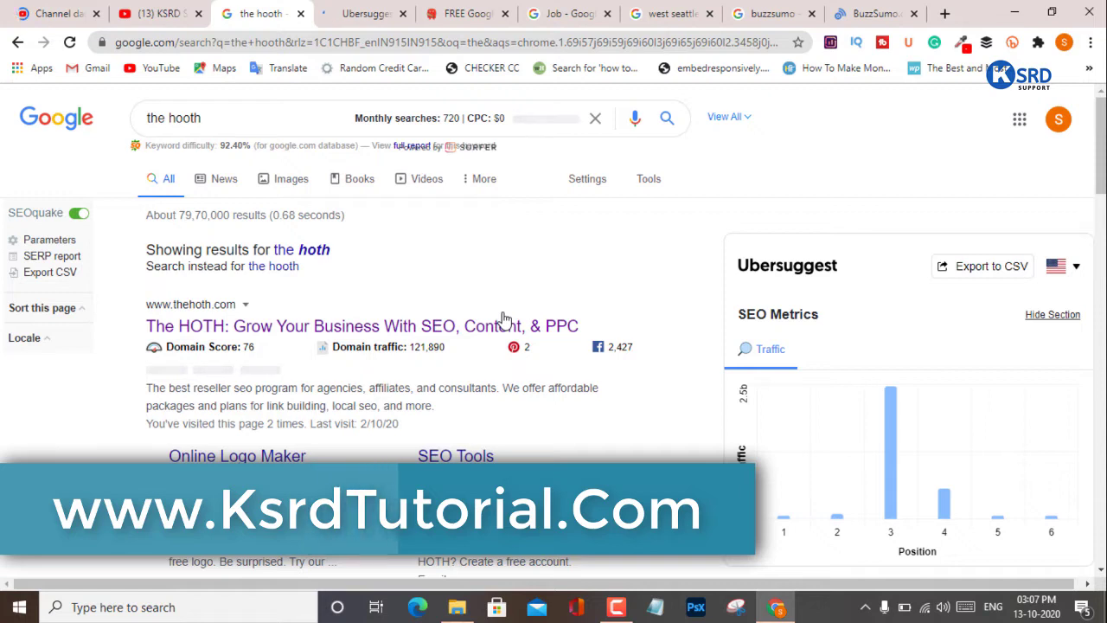
pyautogui.click(365, 14)
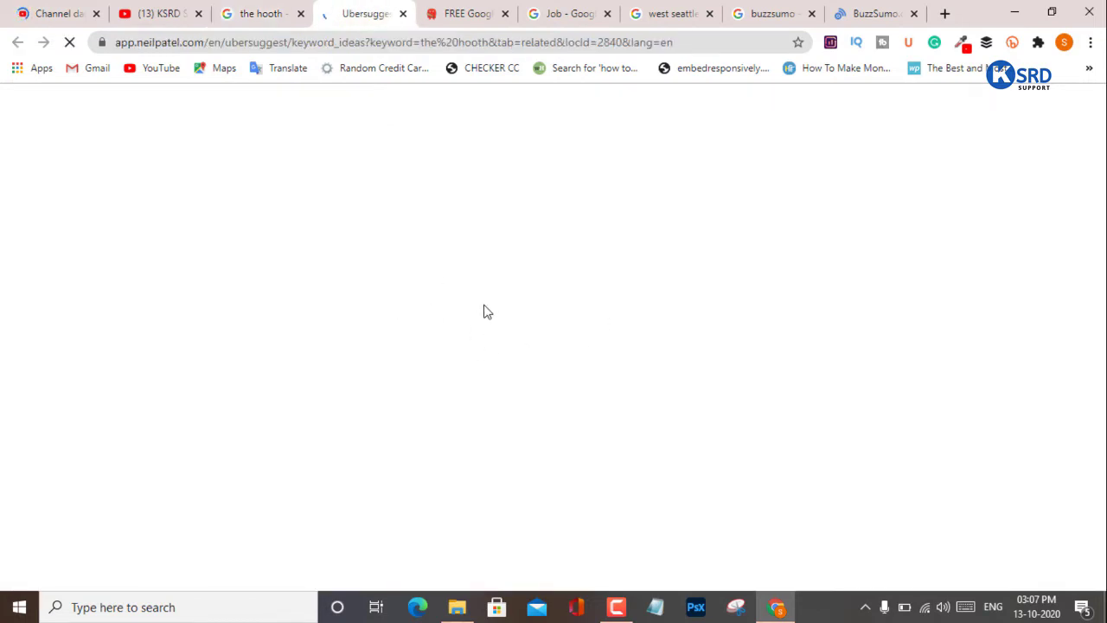
pyautogui.click(265, 10)
pyautogui.click(366, 14)
pyautogui.click(264, 8)
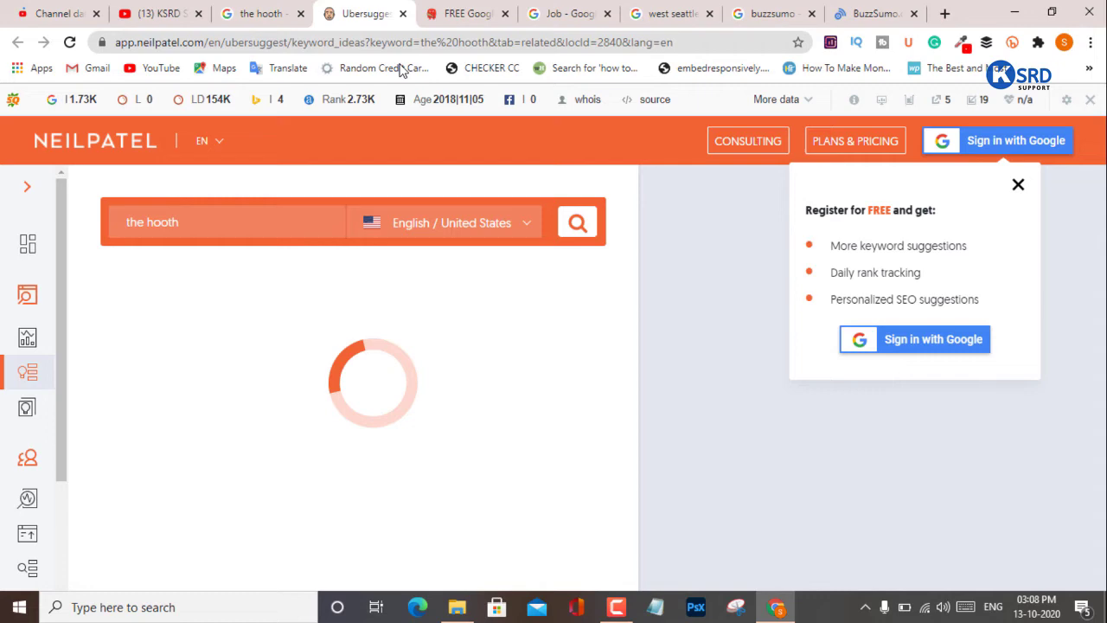
pyautogui.click(393, 12)
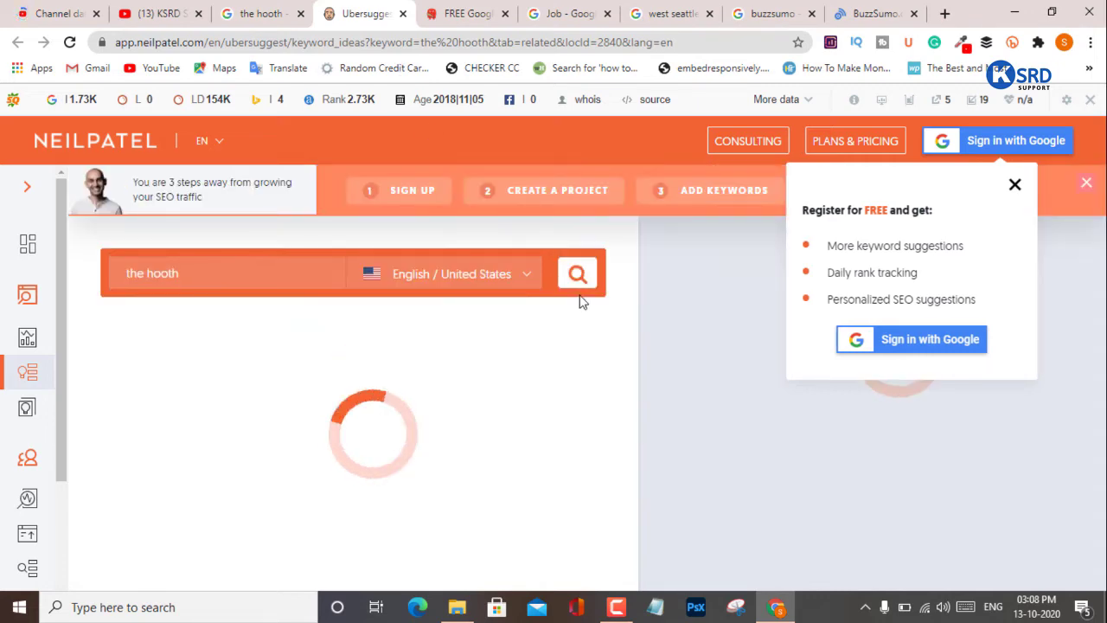
pyautogui.click(260, 13)
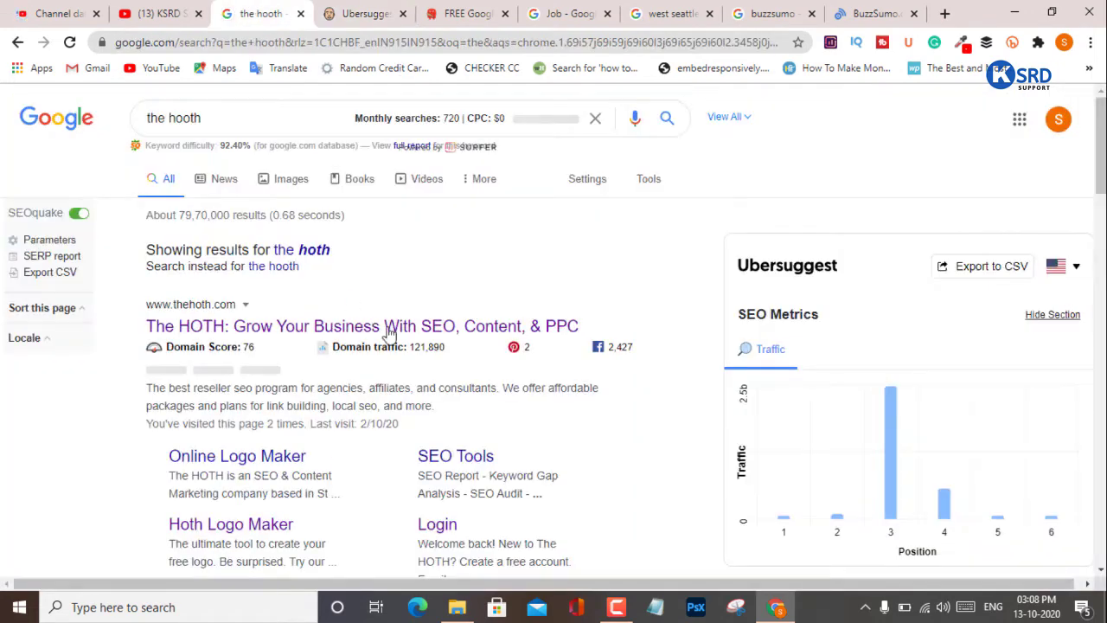
# Switch to The HOTH's Free Google Keyword Planner Tool page, closing the extra tab opened from the main search result.
pyautogui.rightClick(298, 328)
pyautogui.click(344, 343)
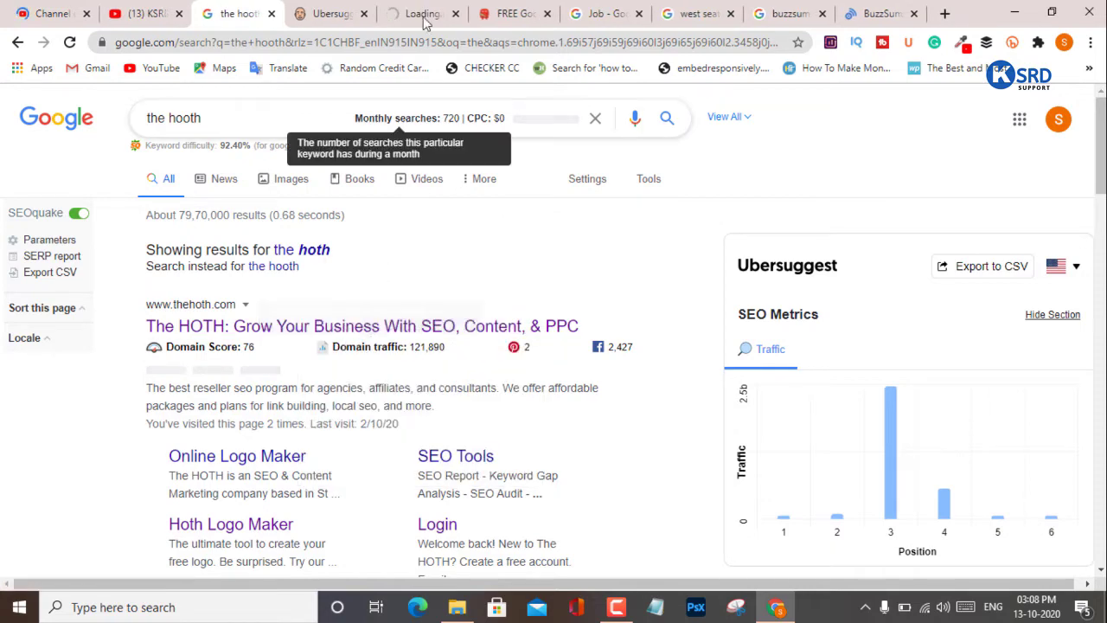
pyautogui.click(519, 10)
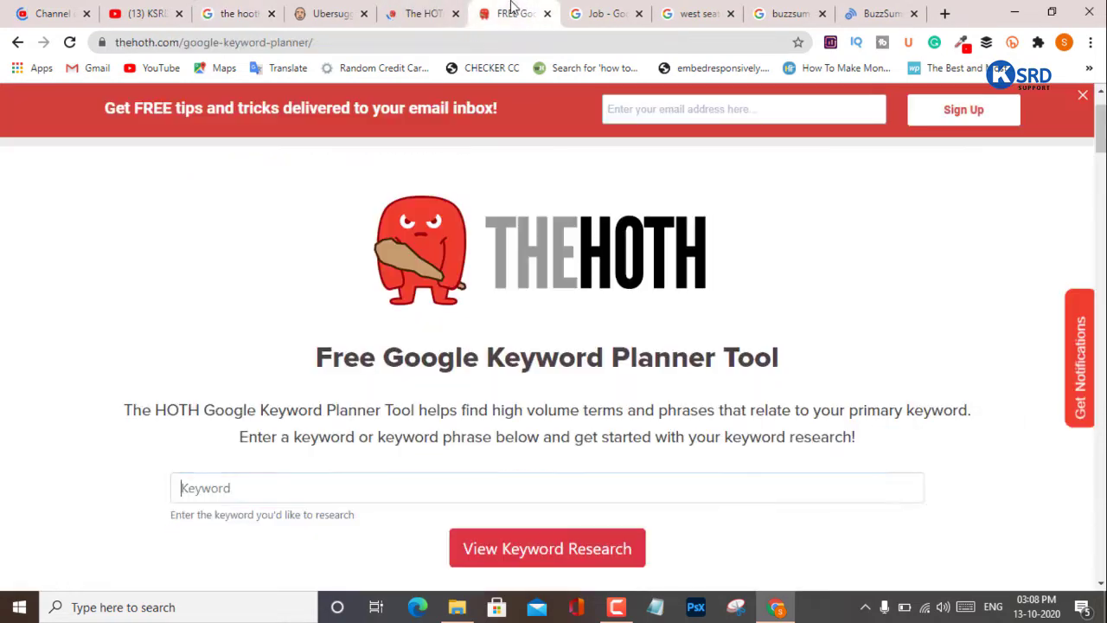
pyautogui.click(456, 13)
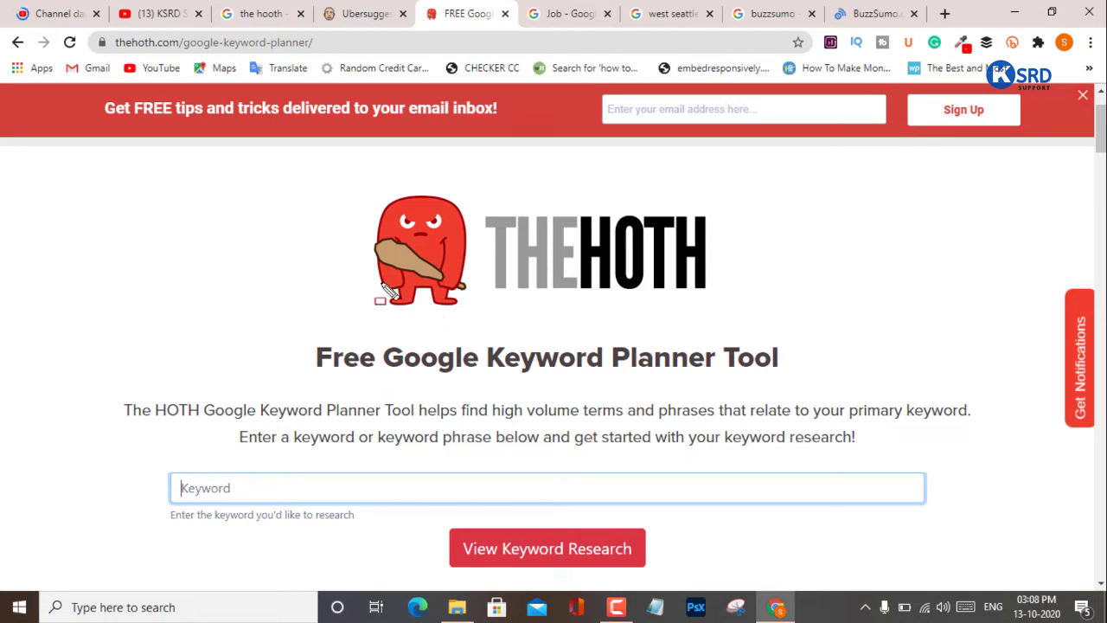
# Outline the planner's keyword entry field with a red annotation box and clear the markup.
pyautogui.moveTo(288, 179); pyautogui.dragTo(506, 225)
pyautogui.moveTo(720, 283)
pyautogui.mouseDown()
pyautogui.moveTo(876, 389)
pyautogui.moveTo(839, 418)
pyautogui.moveTo(805, 389)
pyautogui.mouseUp()
pyautogui.moveTo(153, 463); pyautogui.dragTo(385, 509)
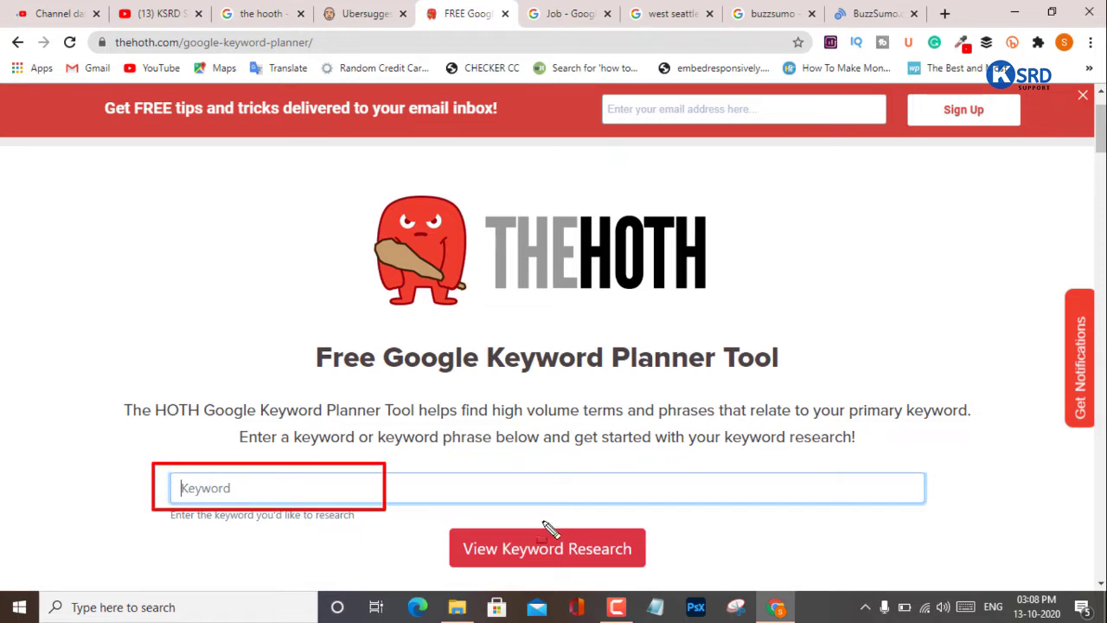
pyautogui.moveTo(546, 526)
pyautogui.mouseDown()
pyautogui.moveTo(975, 519)
pyautogui.moveTo(951, 523)
pyautogui.mouseUp()
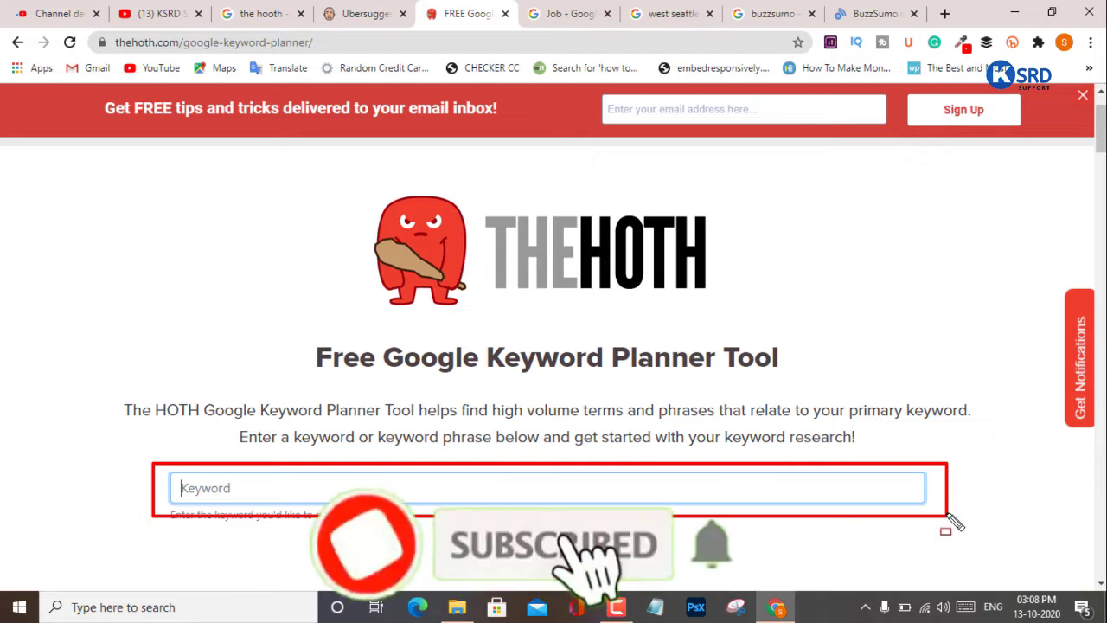
pyautogui.press('Escape')
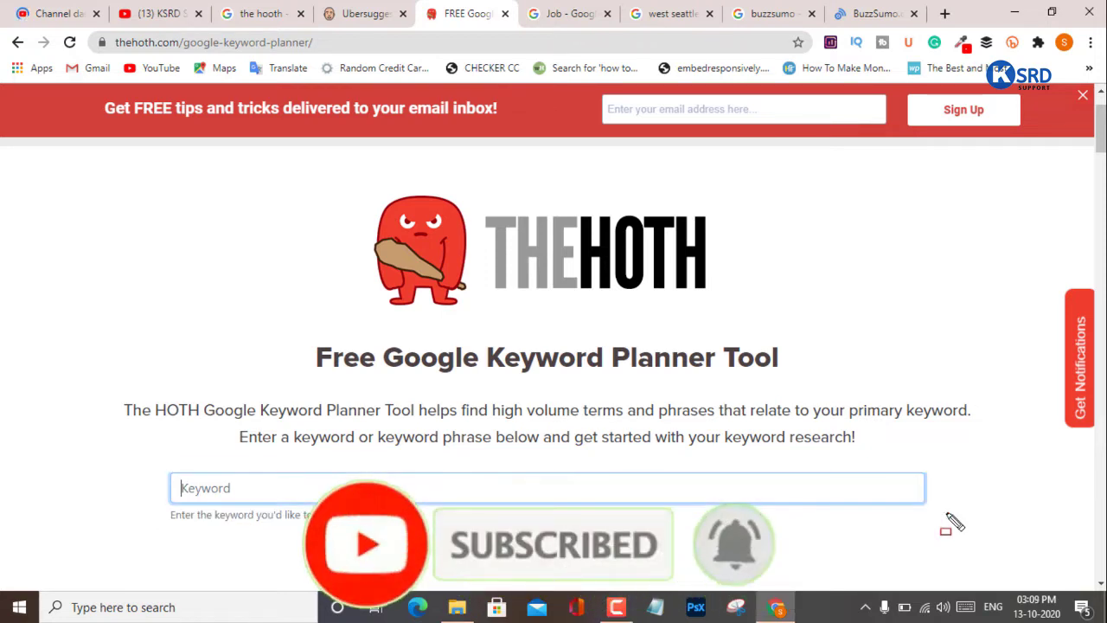
# Enter the keyword "work from home" in the planner and request its keyword research.
pyautogui.click(204, 491)
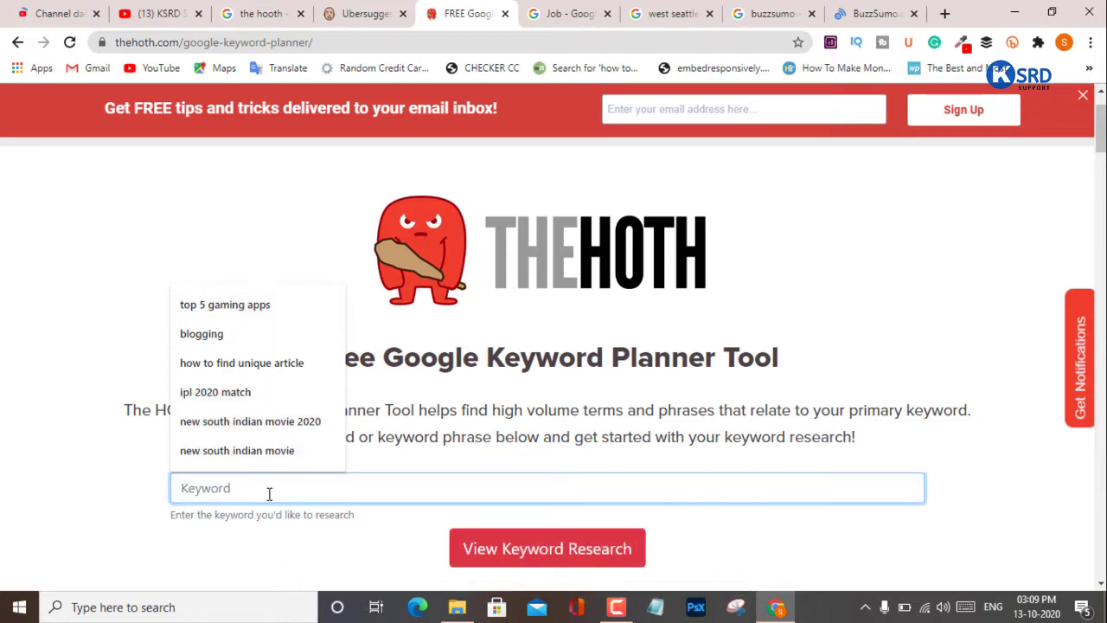
pyautogui.click(74, 519)
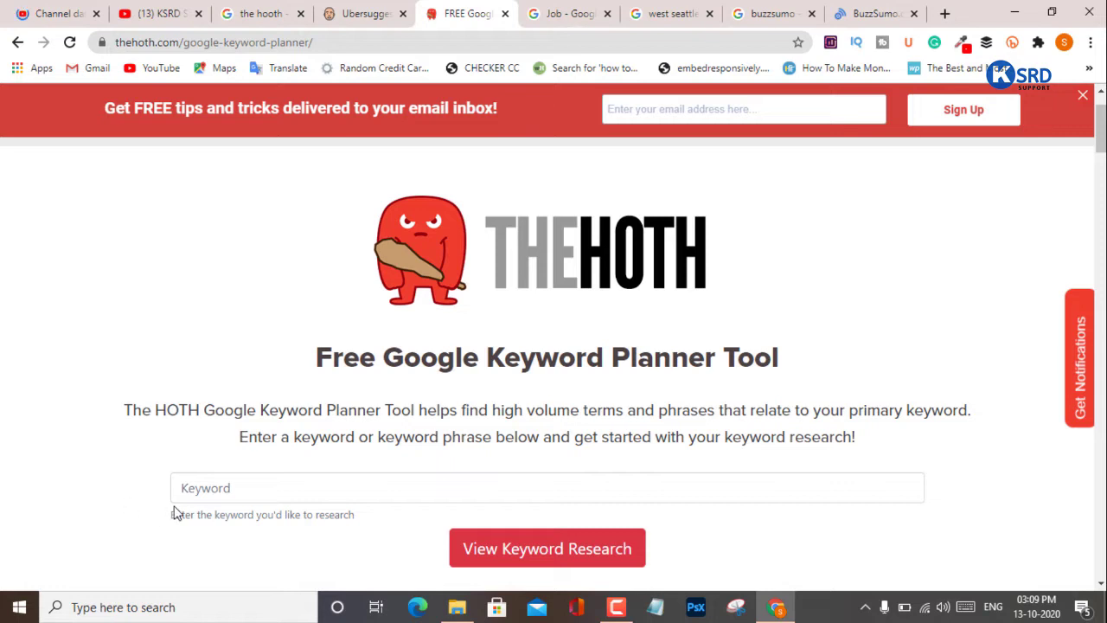
pyautogui.click(229, 490)
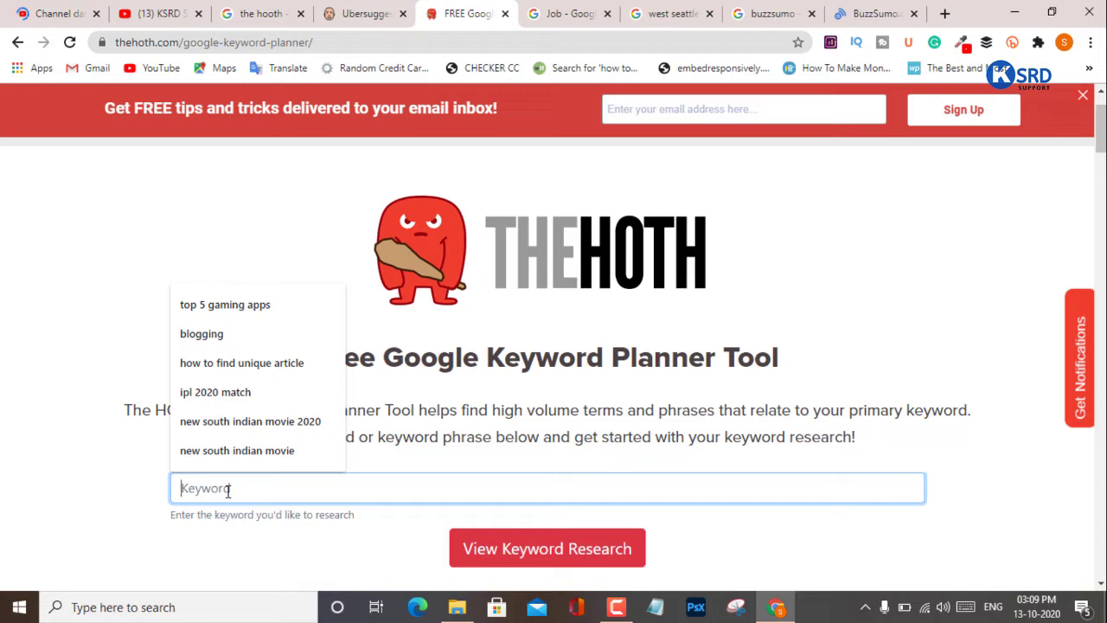
pyautogui.write('work')
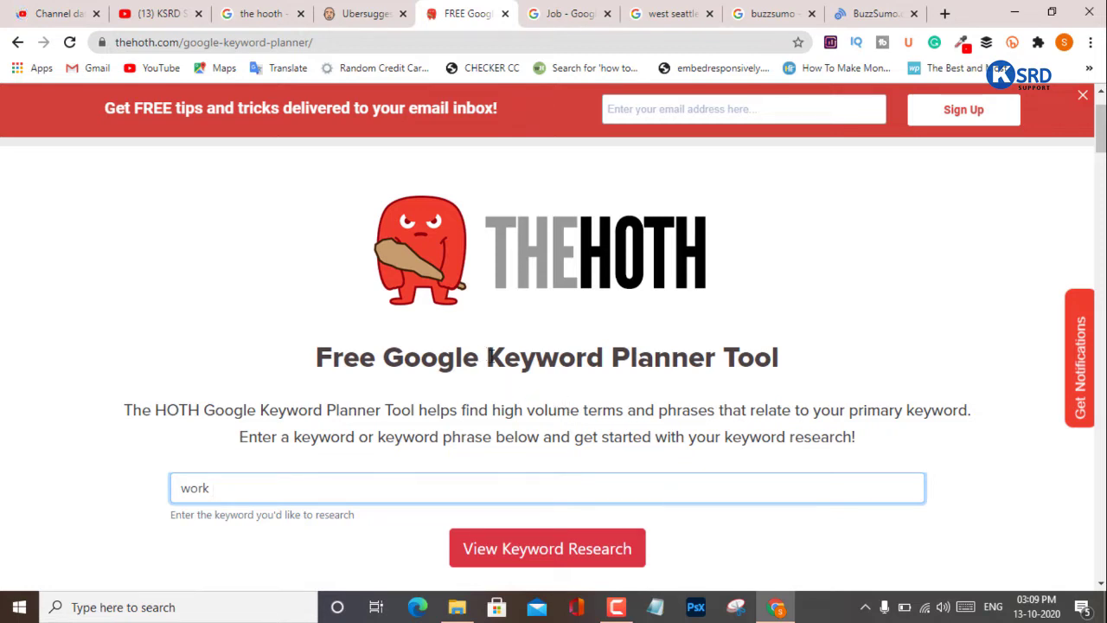
pyautogui.moveTo(489, 358); pyautogui.dragTo(716, 359)
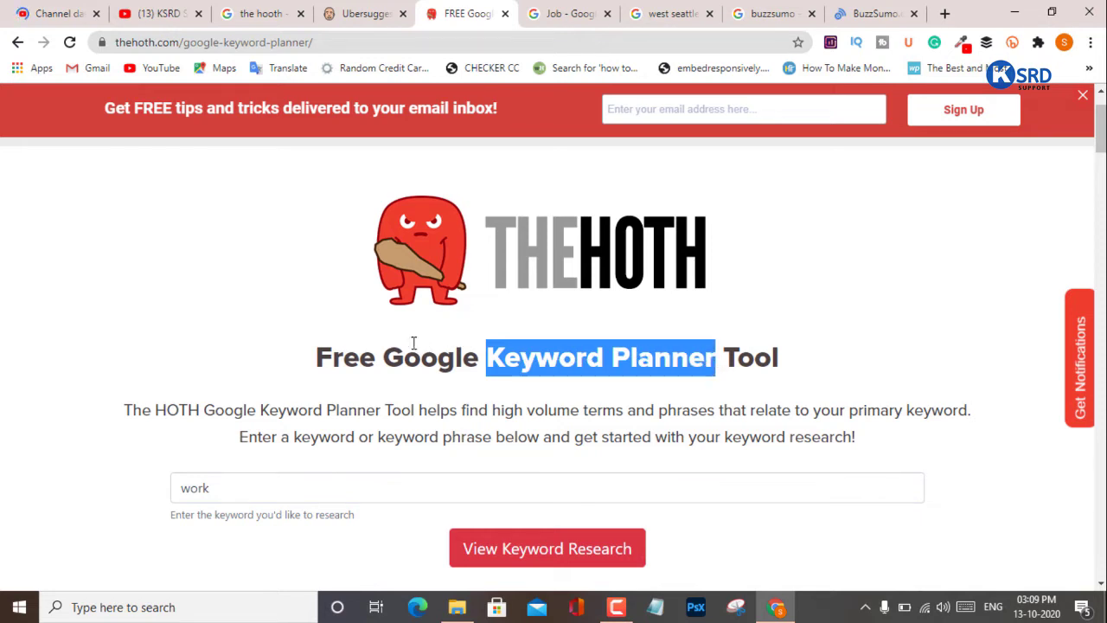
pyautogui.click(353, 357)
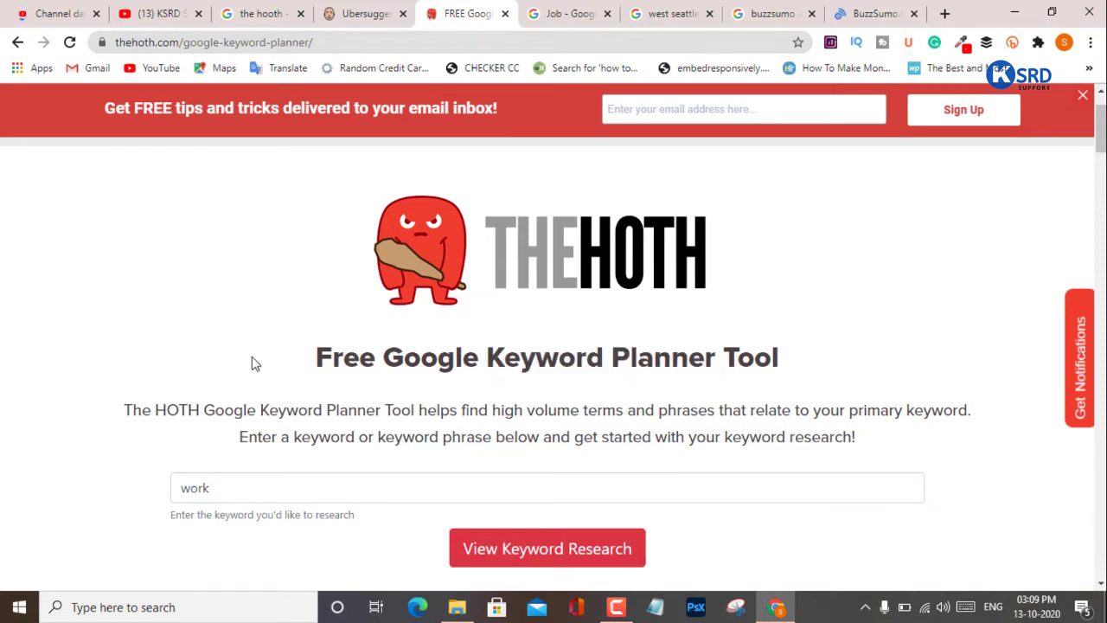
pyautogui.click(256, 489)
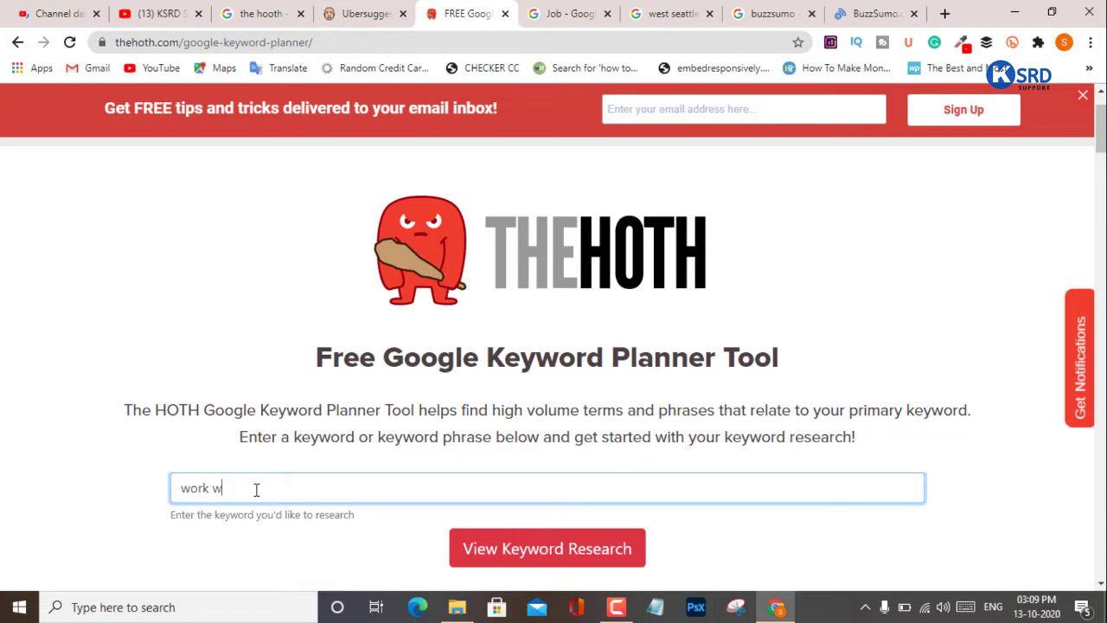
pyautogui.write('from home')
pyautogui.click(546, 554)
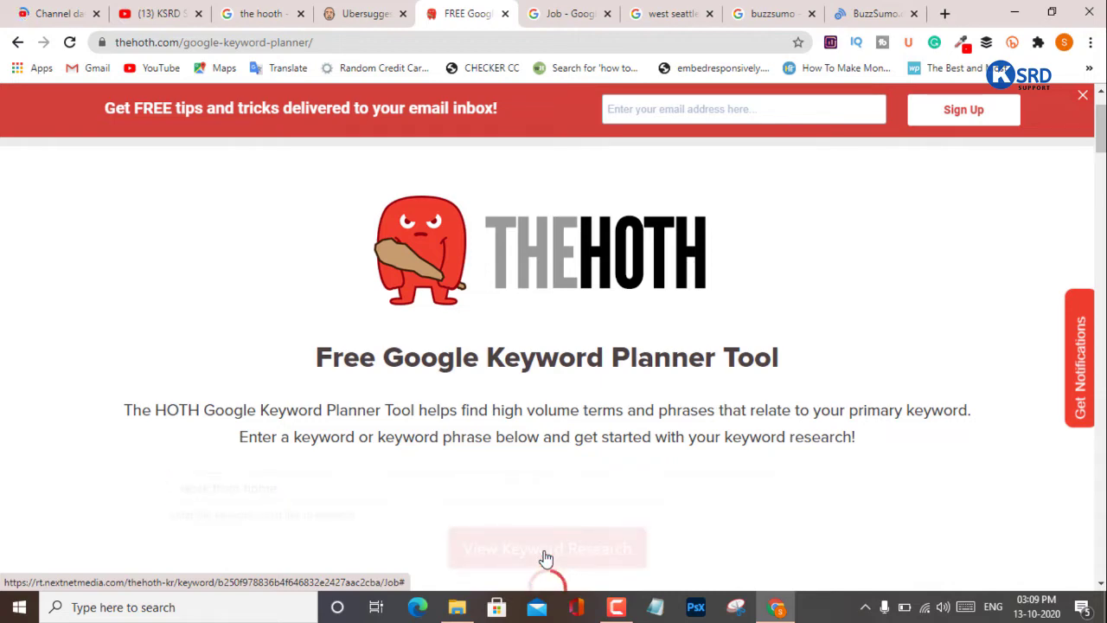
# Confirm the "I'm not a robot" CAPTCHA and continue to the Keyword Planner Tool.
pyautogui.scroll(-1, 581, 536)
pyautogui.scroll(-2, 580, 536)
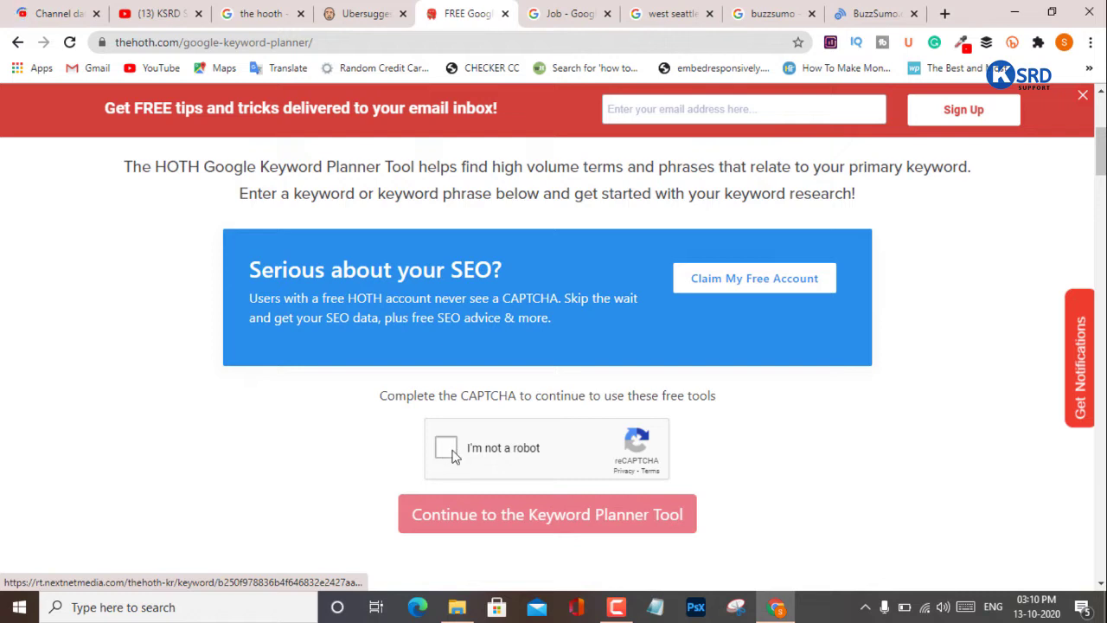
pyautogui.click(448, 450)
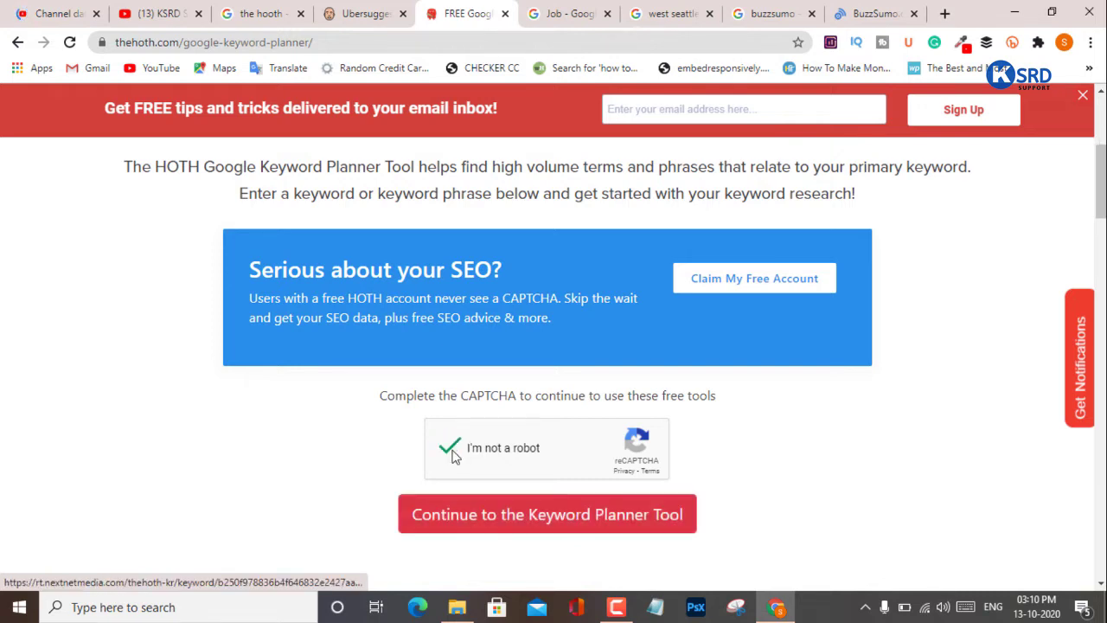
pyautogui.click(533, 519)
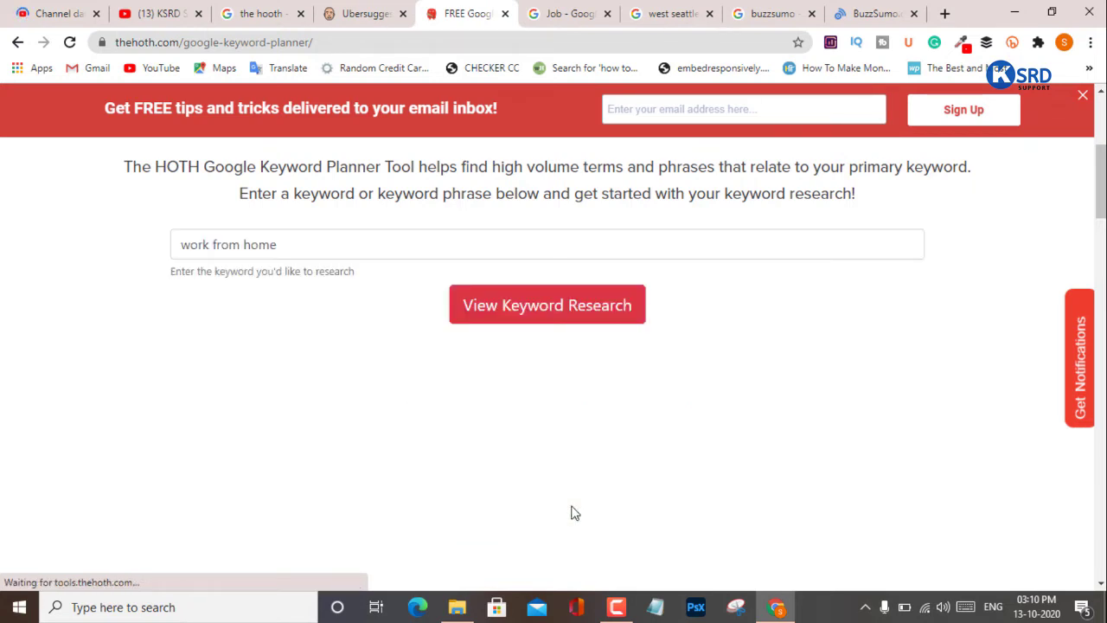
# Compare the keyword's Number of Results with the result count on the Google page for "Job", marking each with red boxes and clearing them.
pyautogui.scroll(-2, 574, 437)
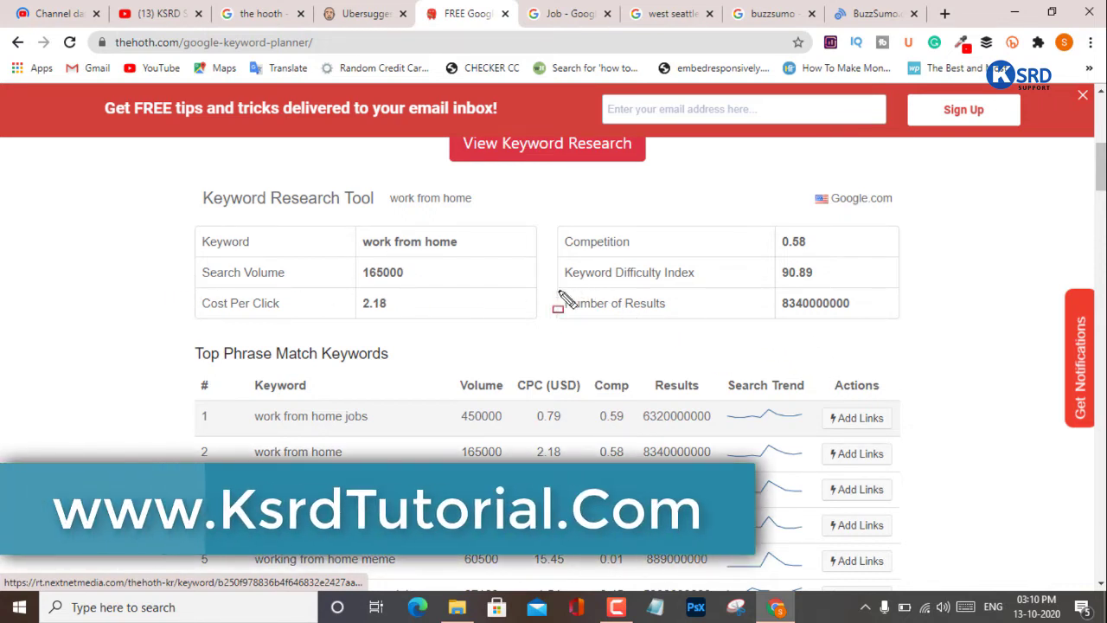
pyautogui.moveTo(558, 284)
pyautogui.mouseDown()
pyautogui.moveTo(662, 319)
pyautogui.moveTo(897, 336)
pyautogui.moveTo(896, 319)
pyautogui.moveTo(880, 318)
pyautogui.mouseUp()
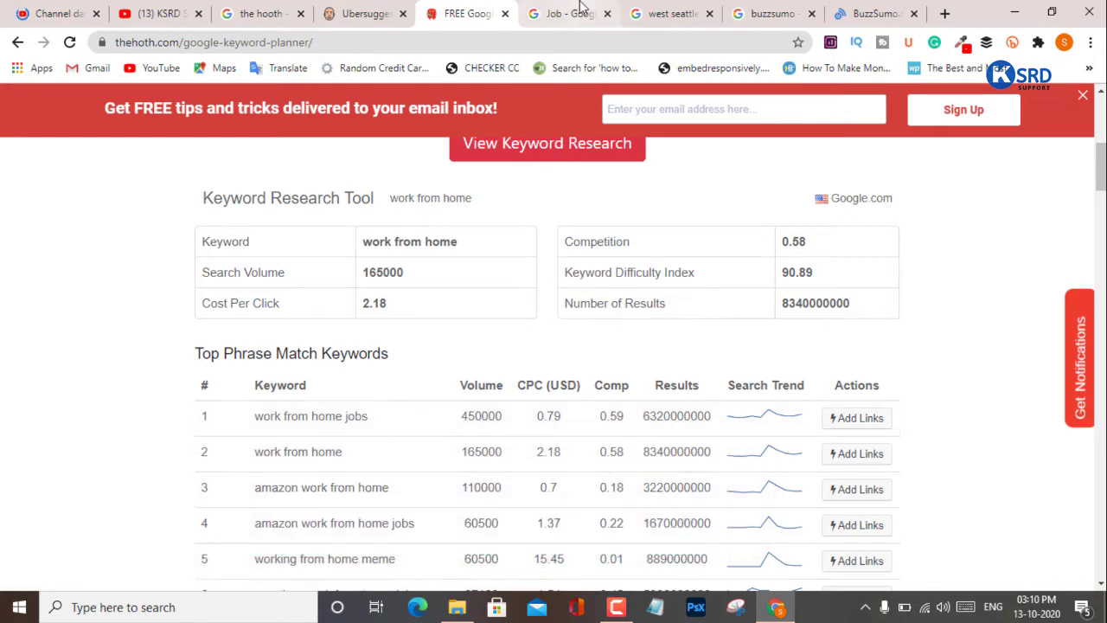
pyautogui.hotkey('ctrl', 'Tab')
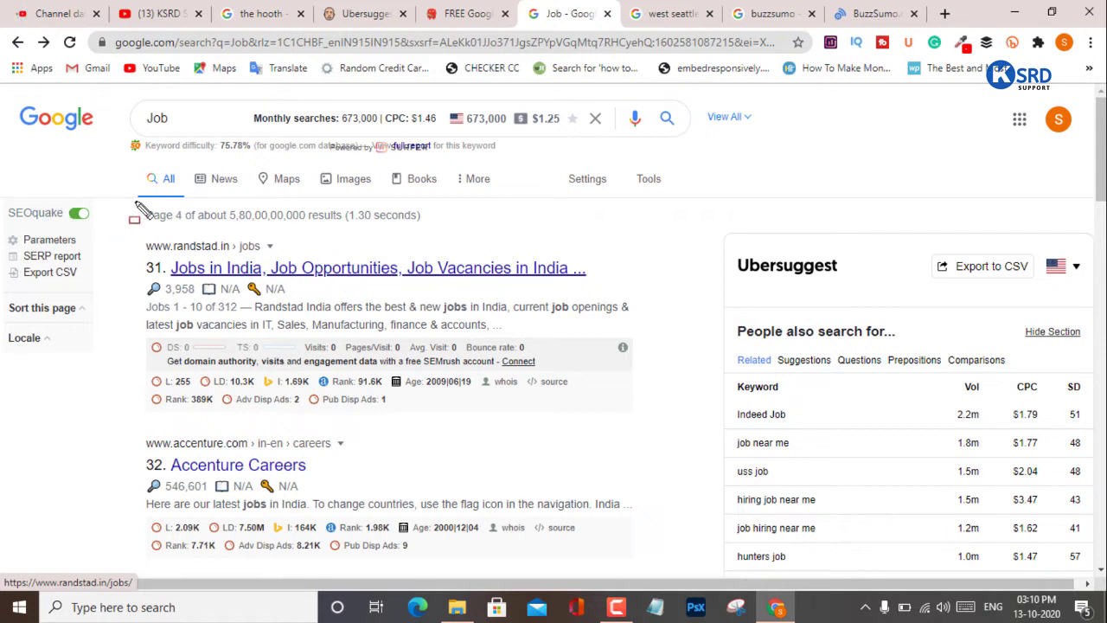
pyautogui.moveTo(132, 199)
pyautogui.mouseDown()
pyautogui.moveTo(435, 244)
pyautogui.moveTo(432, 233)
pyautogui.mouseUp()
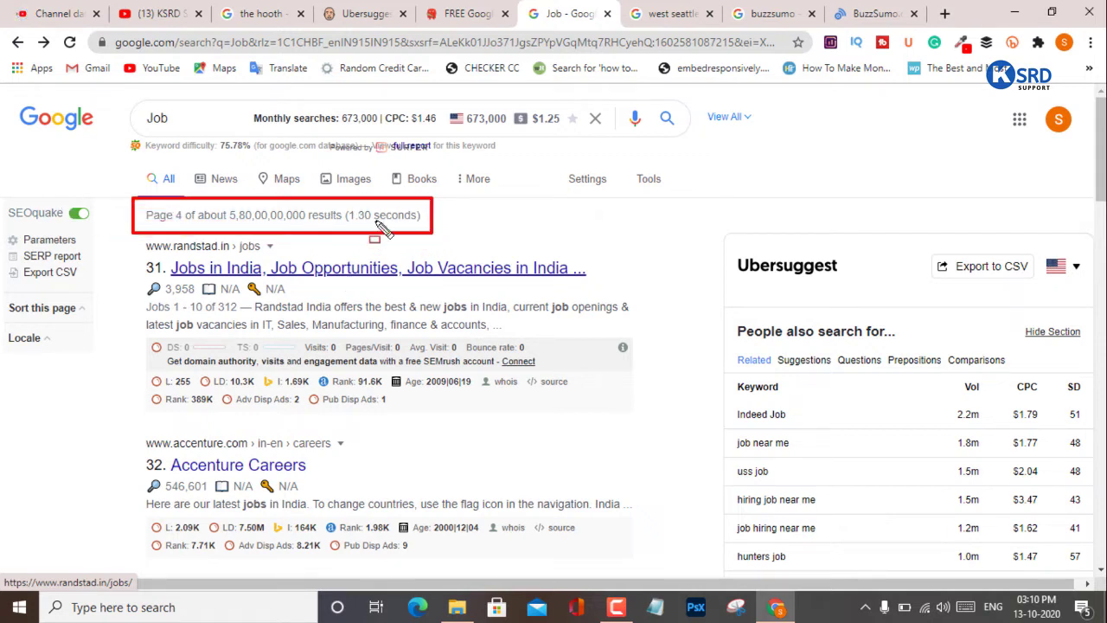
pyautogui.moveTo(218, 201); pyautogui.dragTo(315, 230)
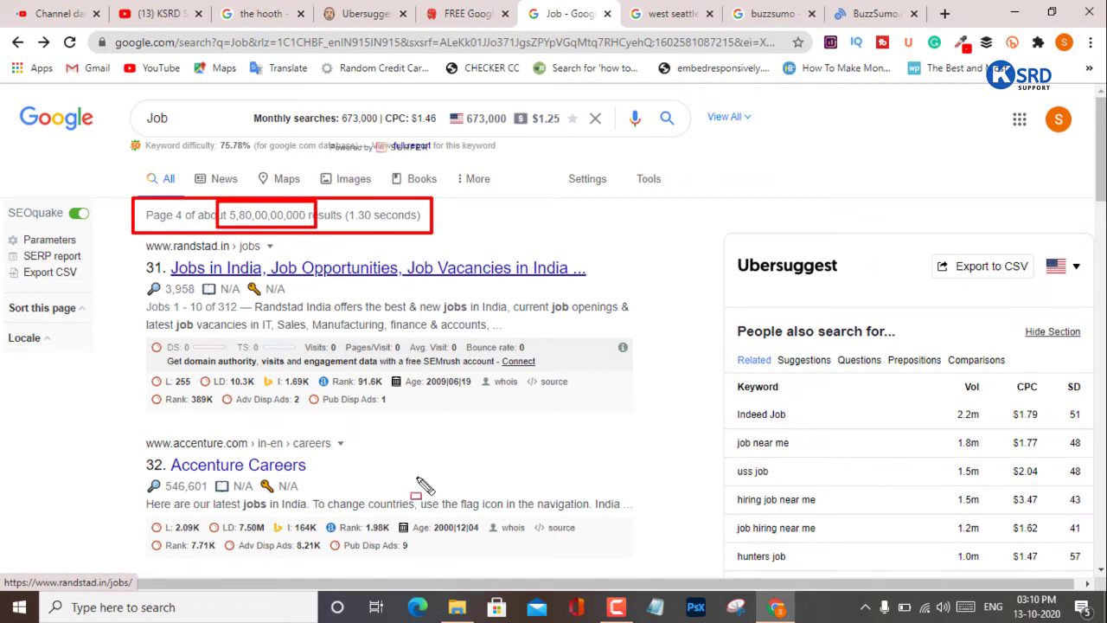
pyautogui.press('Escape')
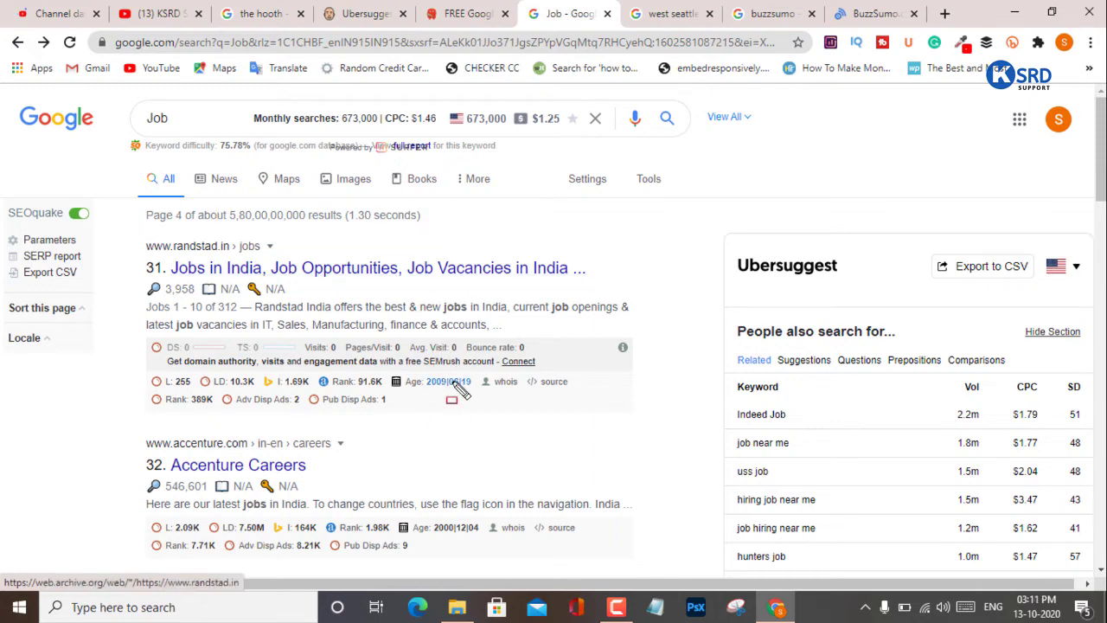
# Return to the "work from home" research results and box the Keyword, Competition, Keyword Difficulty Index and Search Volume entries in red.
pyautogui.click(460, 11)
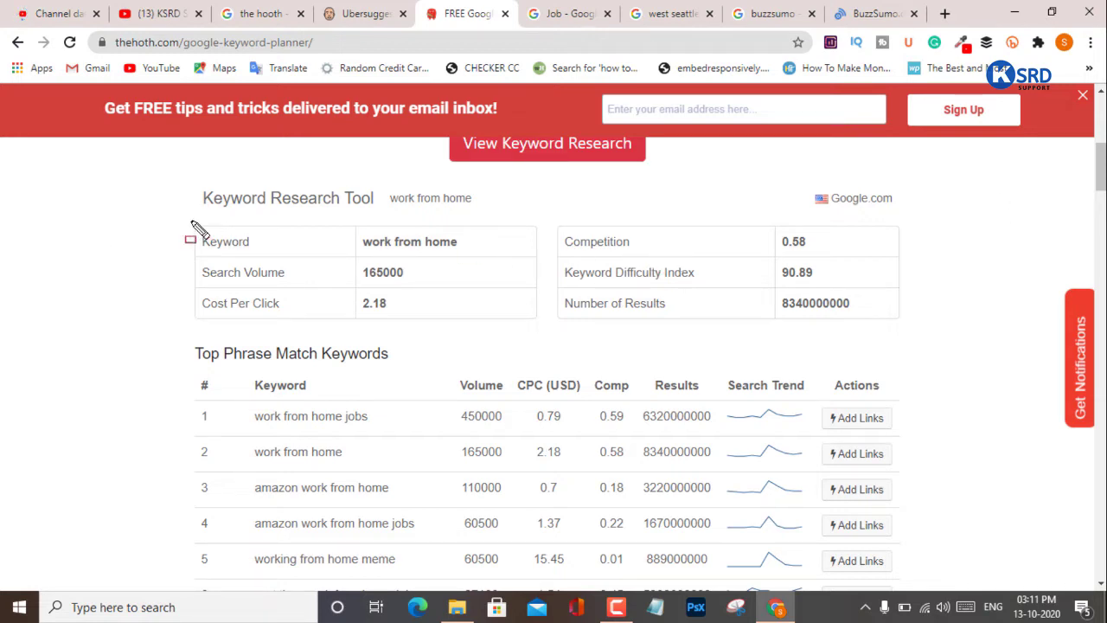
pyautogui.moveTo(191, 222)
pyautogui.mouseDown()
pyautogui.moveTo(426, 256)
pyautogui.moveTo(485, 248)
pyautogui.moveTo(481, 257)
pyautogui.mouseUp()
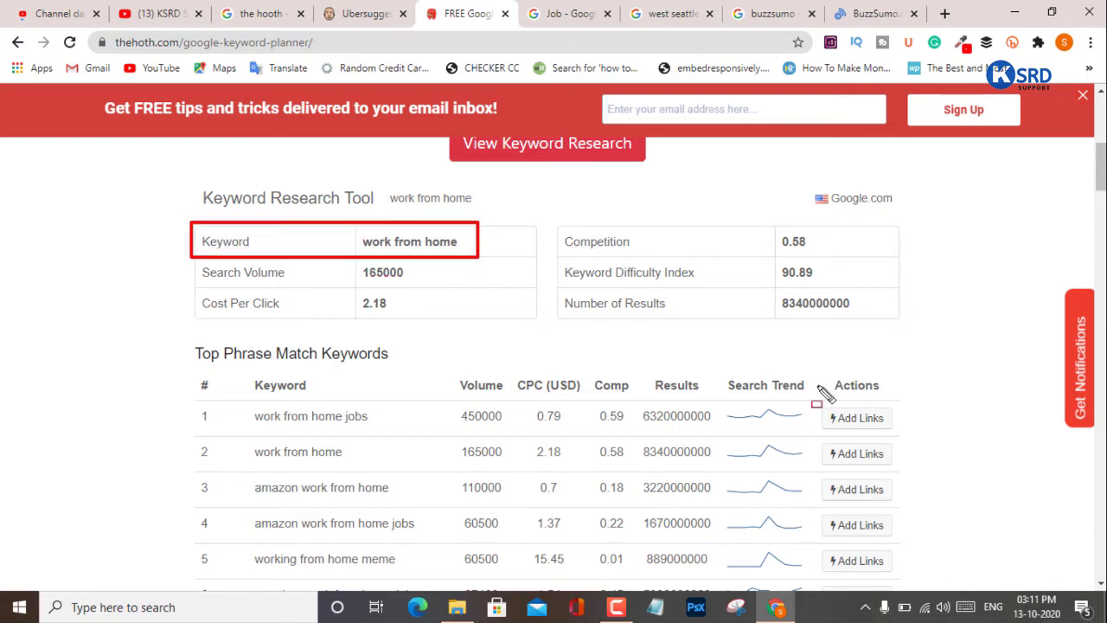
pyautogui.moveTo(756, 228); pyautogui.dragTo(830, 256)
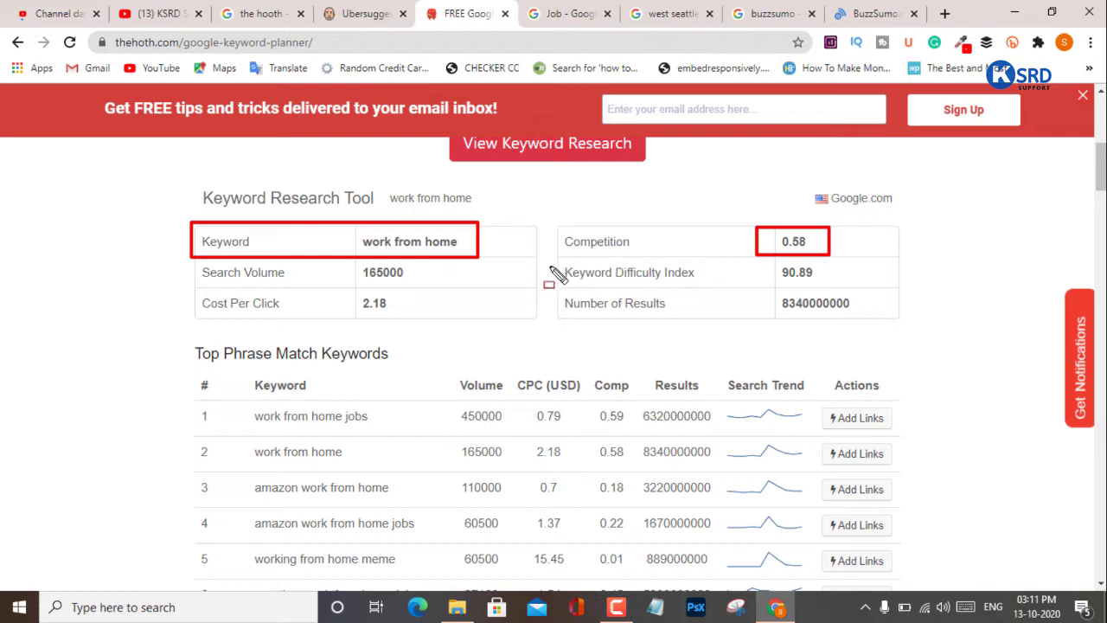
pyautogui.moveTo(552, 258); pyautogui.dragTo(831, 283)
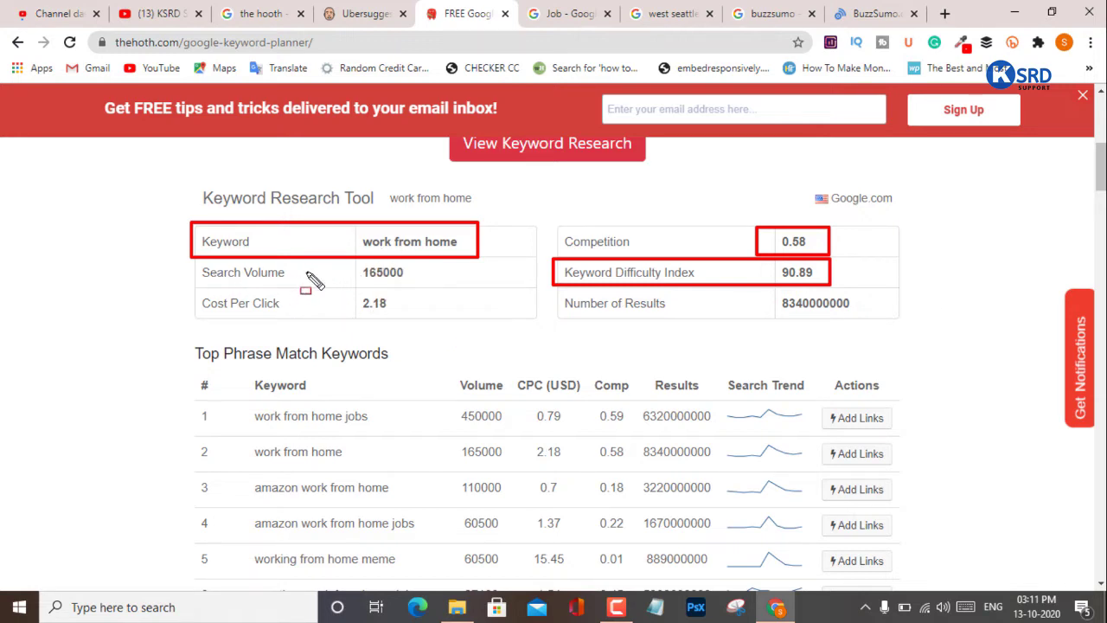
pyautogui.moveTo(192, 263)
pyautogui.mouseDown()
pyautogui.moveTo(401, 305)
pyautogui.moveTo(416, 291)
pyautogui.mouseUp()
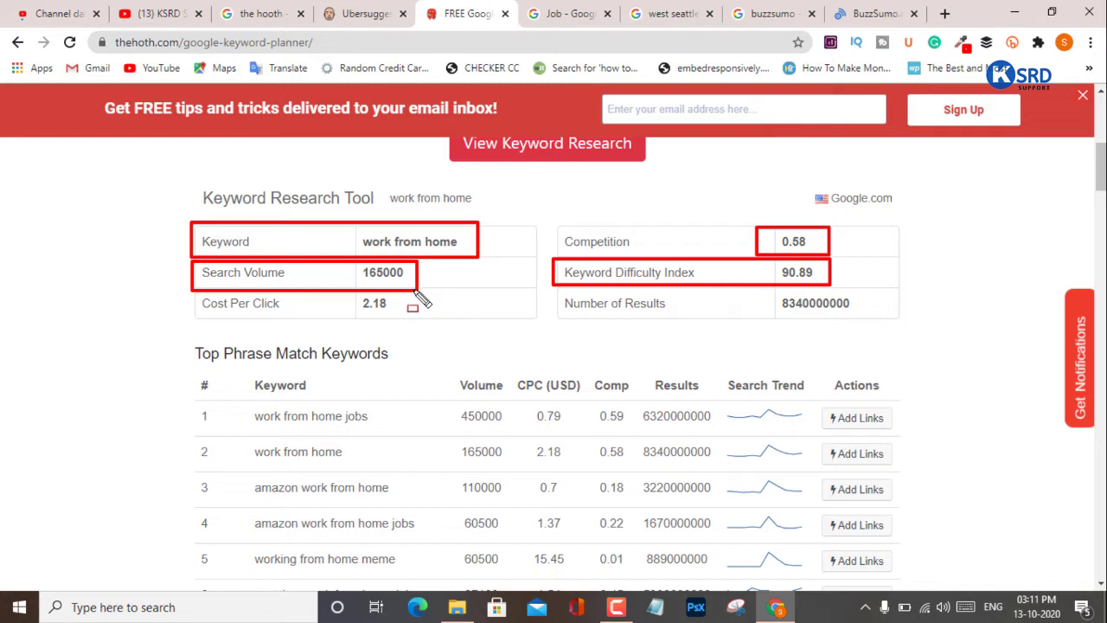
# Box the Cost Per Click label and its value in red, and clear all the annotations from the summary.
pyautogui.moveTo(342, 289)
pyautogui.mouseDown()
pyautogui.moveTo(413, 320)
pyautogui.moveTo(400, 318)
pyautogui.mouseUp()
pyautogui.moveTo(184, 291); pyautogui.dragTo(296, 319)
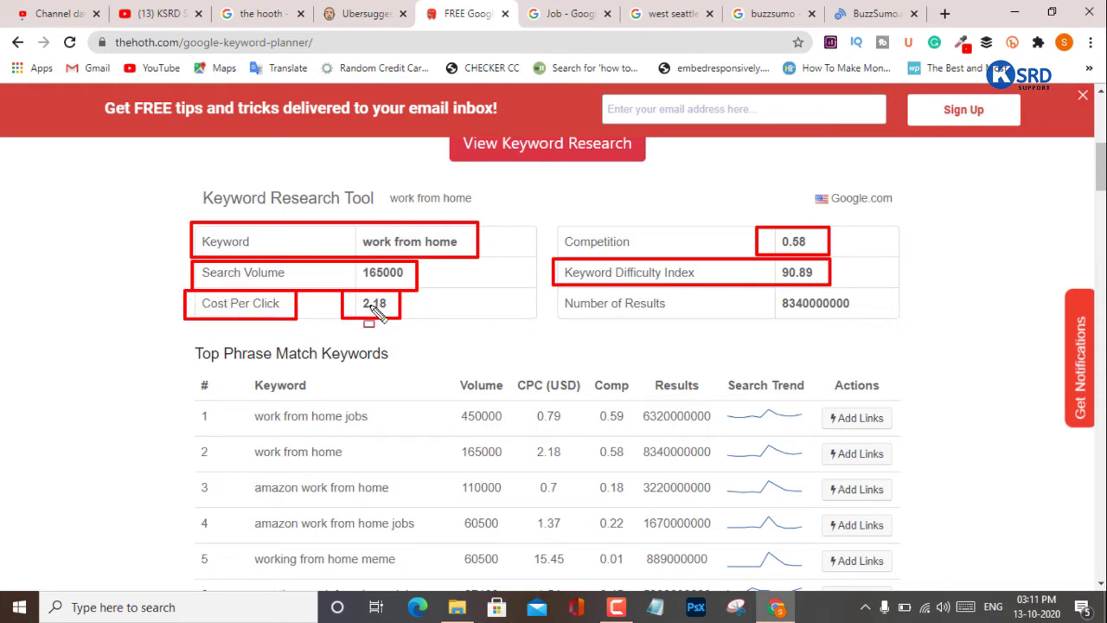
pyautogui.press('e')
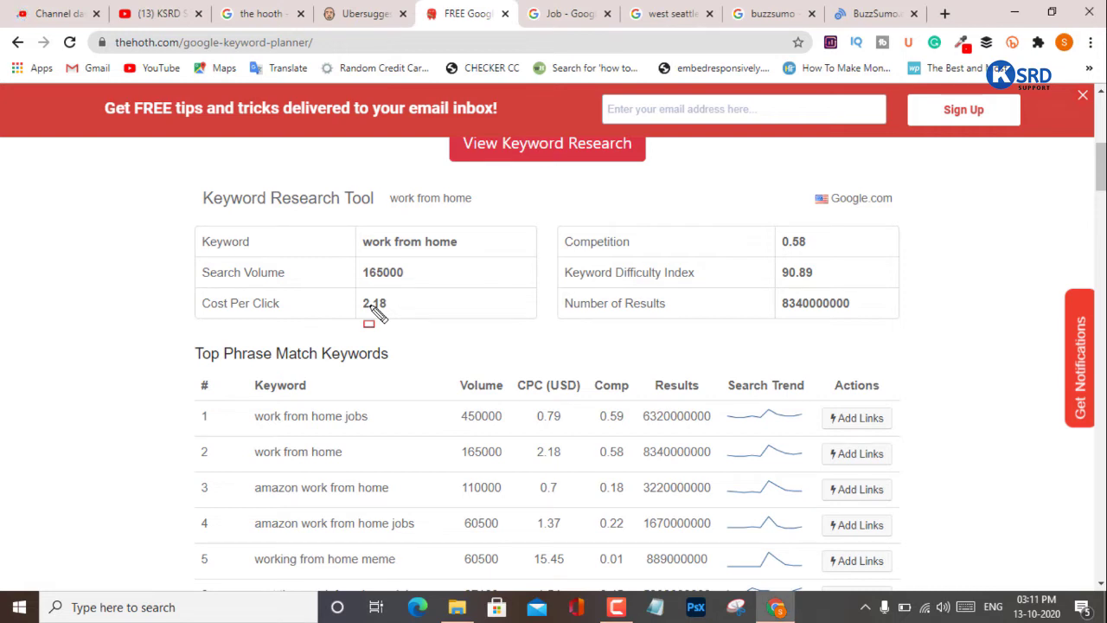
# Mark the Keyword, Volume, Results and Search Trend columns of the Top Phrase Match Keywords table with red boxes, and clear them.
pyautogui.scroll(-1, 373, 303)
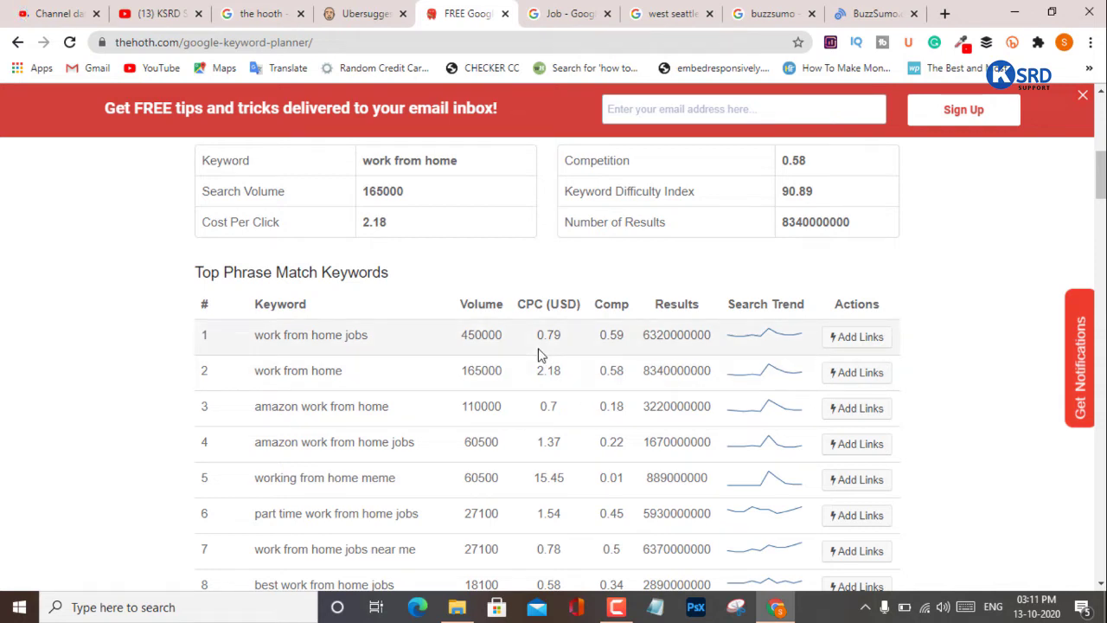
pyautogui.scroll(-1, 490, 368)
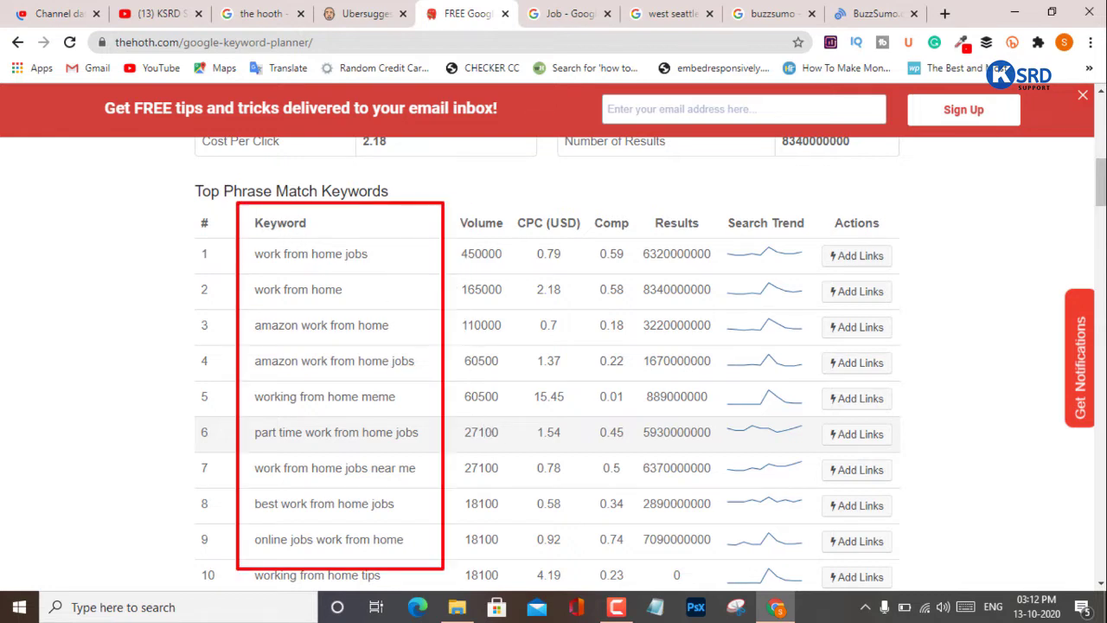
pyautogui.moveTo(443, 568)
pyautogui.mouseDown()
pyautogui.moveTo(424, 617)
pyautogui.moveTo(435, 589)
pyautogui.mouseUp()
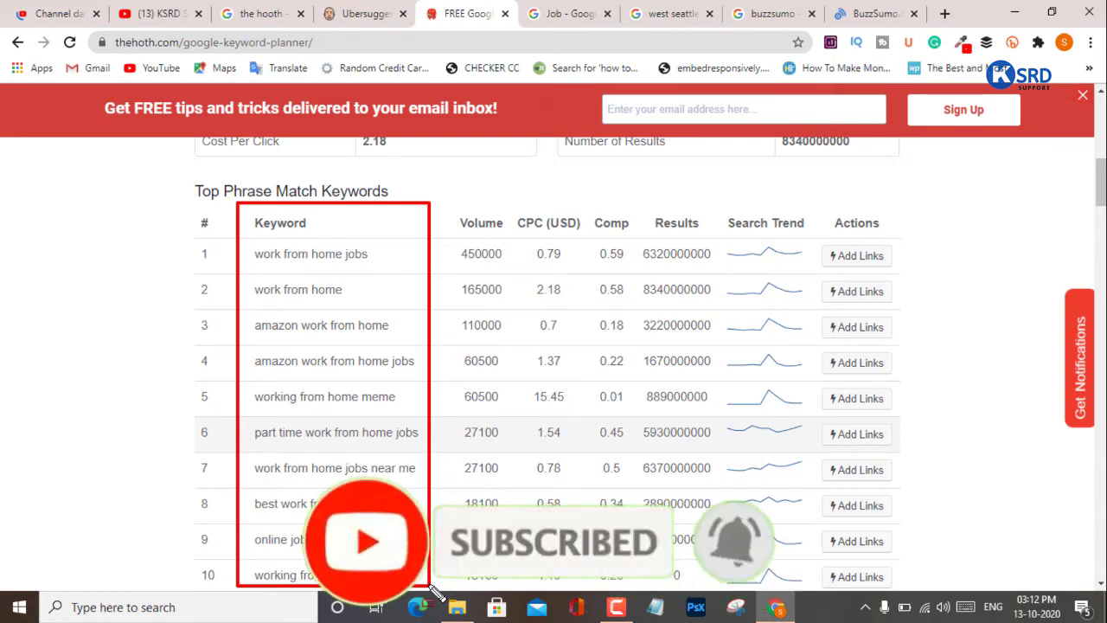
pyautogui.moveTo(446, 197)
pyautogui.mouseDown()
pyautogui.moveTo(454, 216)
pyautogui.moveTo(474, 219)
pyautogui.mouseUp()
pyautogui.moveTo(517, 279)
pyautogui.mouseDown()
pyautogui.moveTo(529, 509)
pyautogui.moveTo(519, 597)
pyautogui.mouseUp()
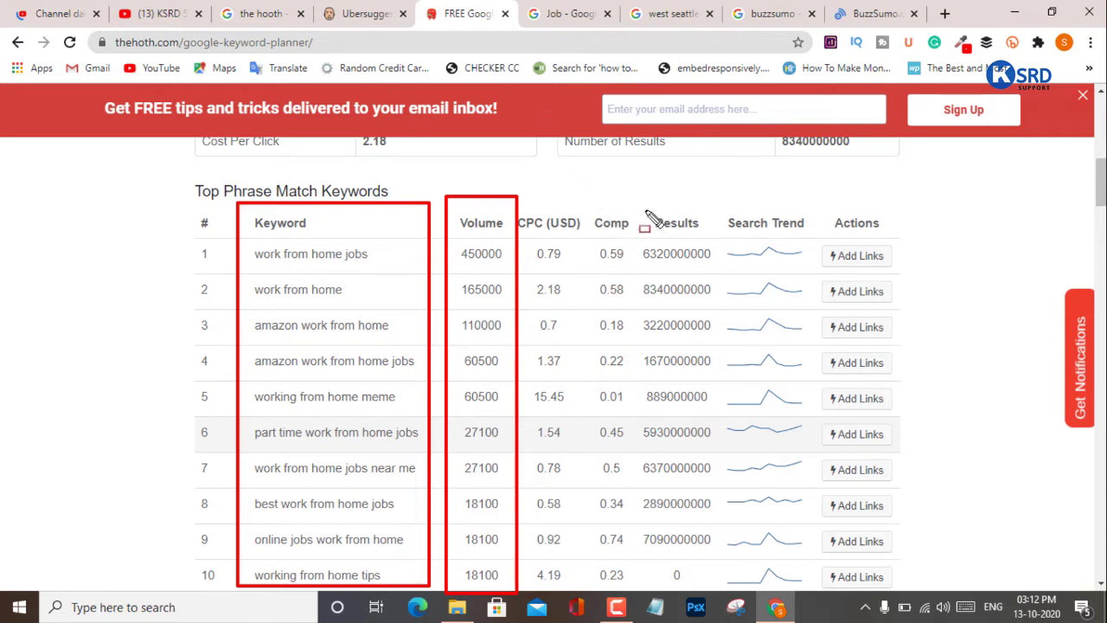
pyautogui.moveTo(650, 207)
pyautogui.mouseDown()
pyautogui.moveTo(733, 405)
pyautogui.moveTo(728, 601)
pyautogui.moveTo(723, 591)
pyautogui.mouseUp()
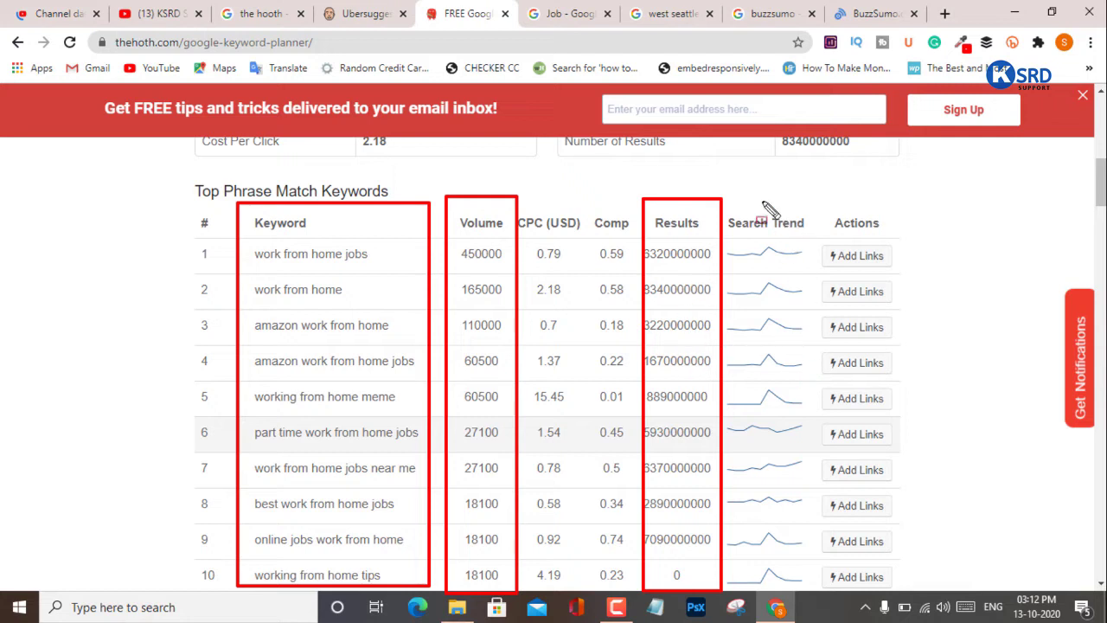
pyautogui.moveTo(721, 198)
pyautogui.mouseDown()
pyautogui.moveTo(839, 588)
pyautogui.moveTo(830, 595)
pyautogui.mouseUp()
pyautogui.press('Escape')
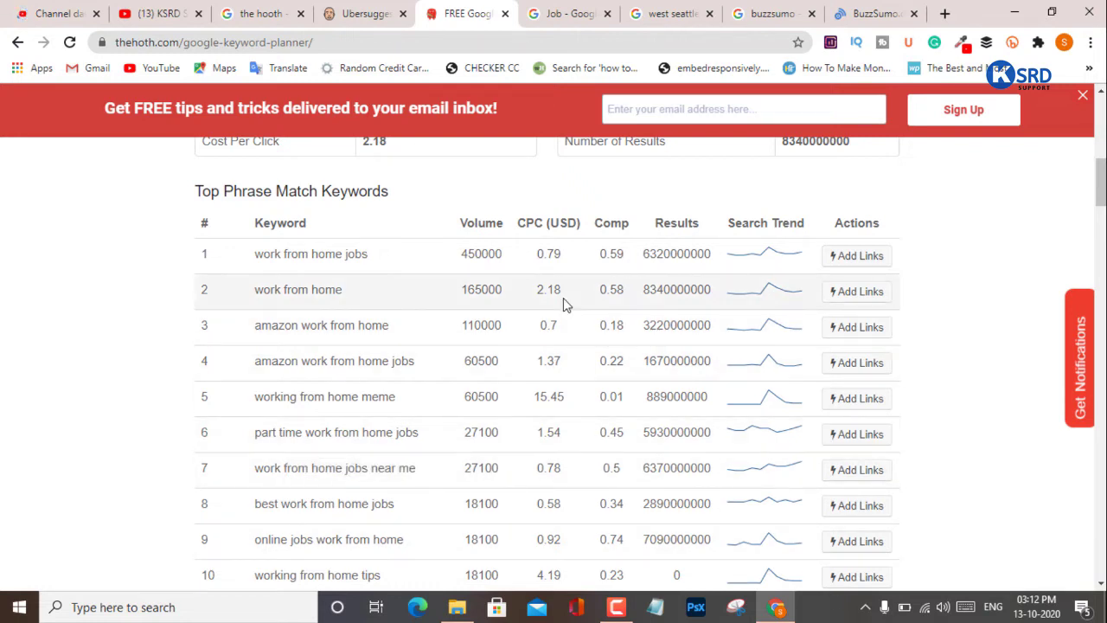
# Box the CPC (USD) column and the "working from home meme" keyword, CPC and volume, point an arrow at the keyword, and clear the markings.
pyautogui.hotkey('ctrl', '2')
pyautogui.moveTo(507, 203)
pyautogui.mouseDown()
pyautogui.moveTo(586, 260)
pyautogui.moveTo(595, 596)
pyautogui.mouseUp()
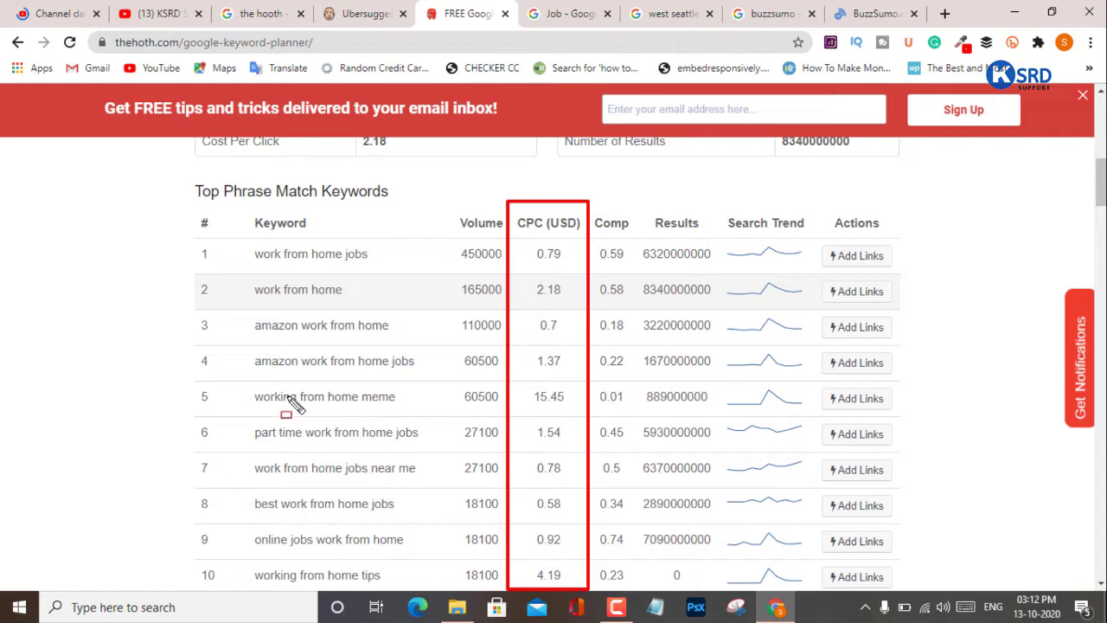
pyautogui.moveTo(238, 373)
pyautogui.mouseDown()
pyautogui.moveTo(285, 413)
pyautogui.moveTo(426, 429)
pyautogui.mouseUp()
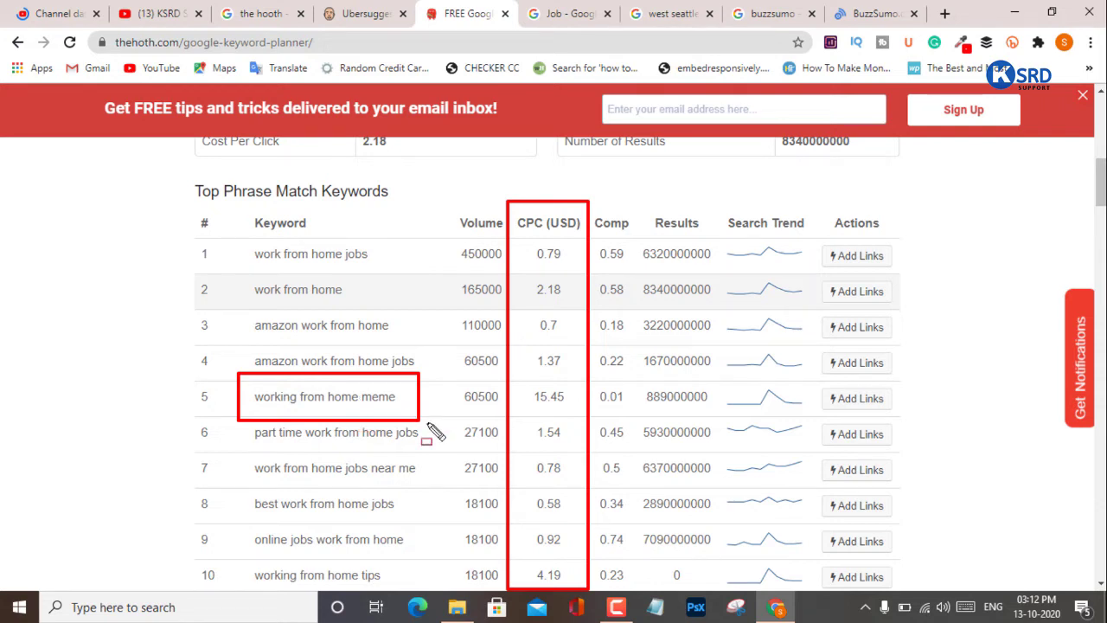
pyautogui.moveTo(525, 382); pyautogui.dragTo(577, 412)
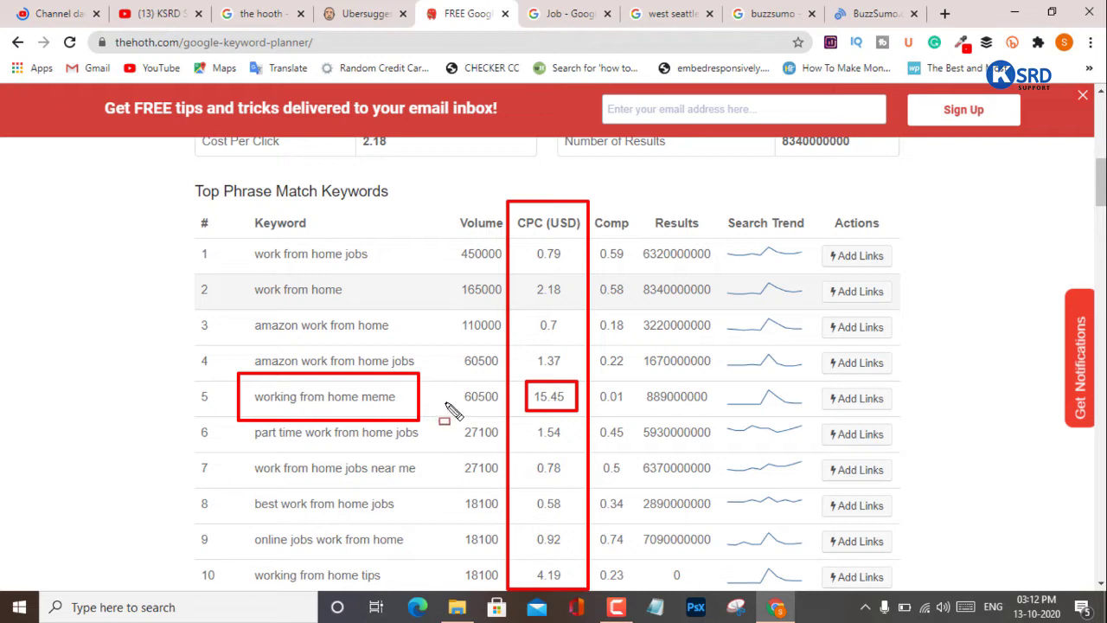
pyautogui.moveTo(451, 373); pyautogui.dragTo(507, 413)
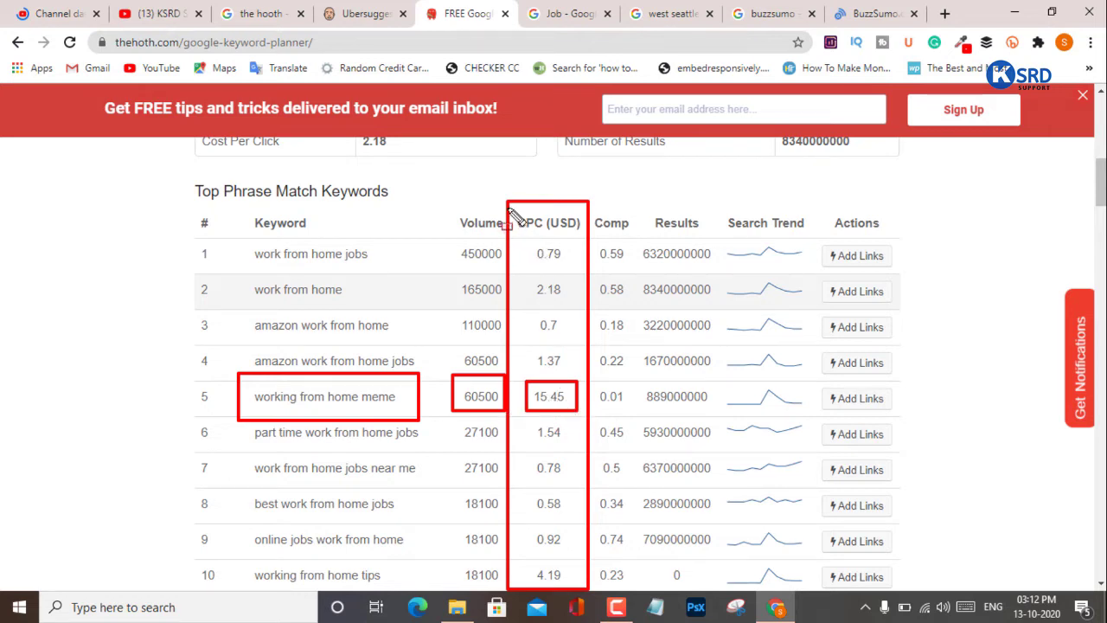
pyautogui.moveTo(503, 195)
pyautogui.mouseDown()
pyautogui.moveTo(572, 241)
pyautogui.moveTo(596, 243)
pyautogui.mouseUp()
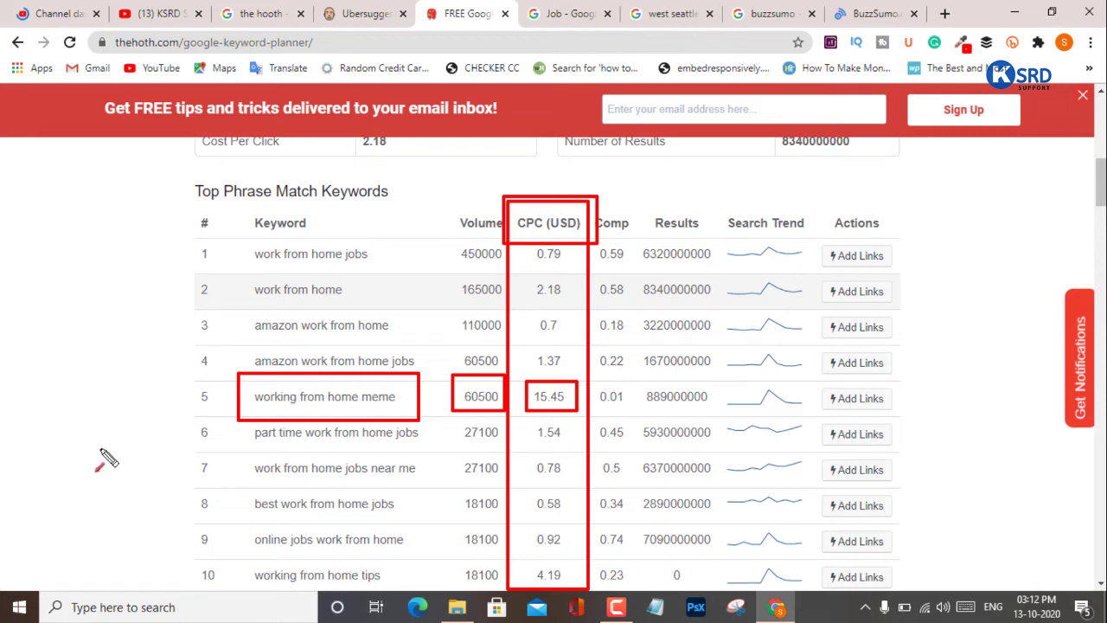
pyautogui.moveTo(62, 491)
pyautogui.mouseDown()
pyautogui.moveTo(408, 432)
pyautogui.moveTo(233, 413)
pyautogui.moveTo(322, 415)
pyautogui.mouseUp()
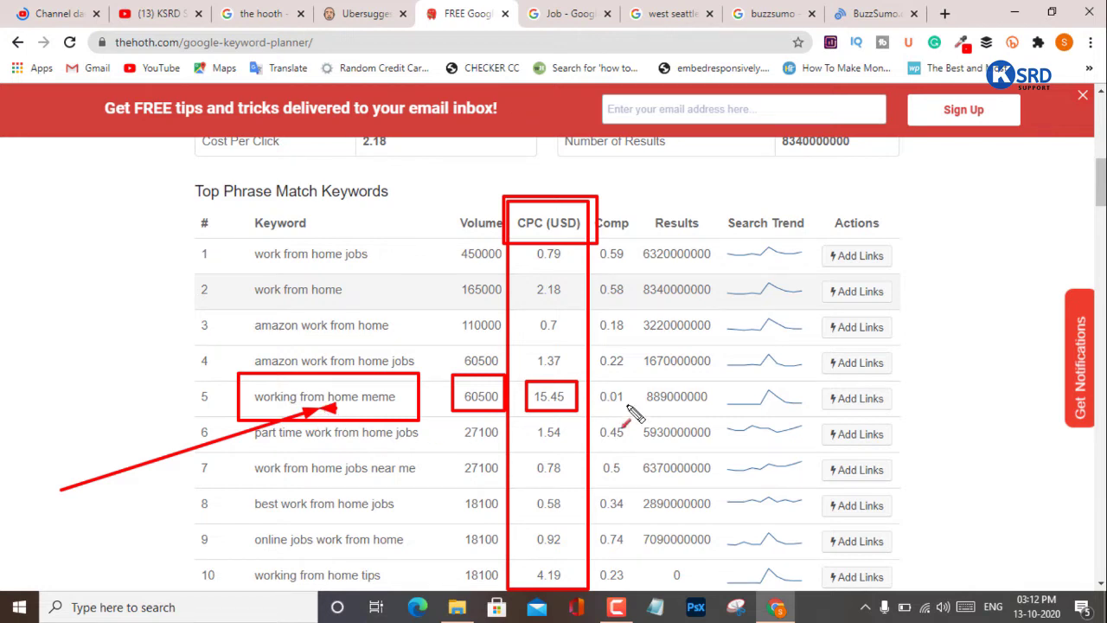
pyautogui.press('e')
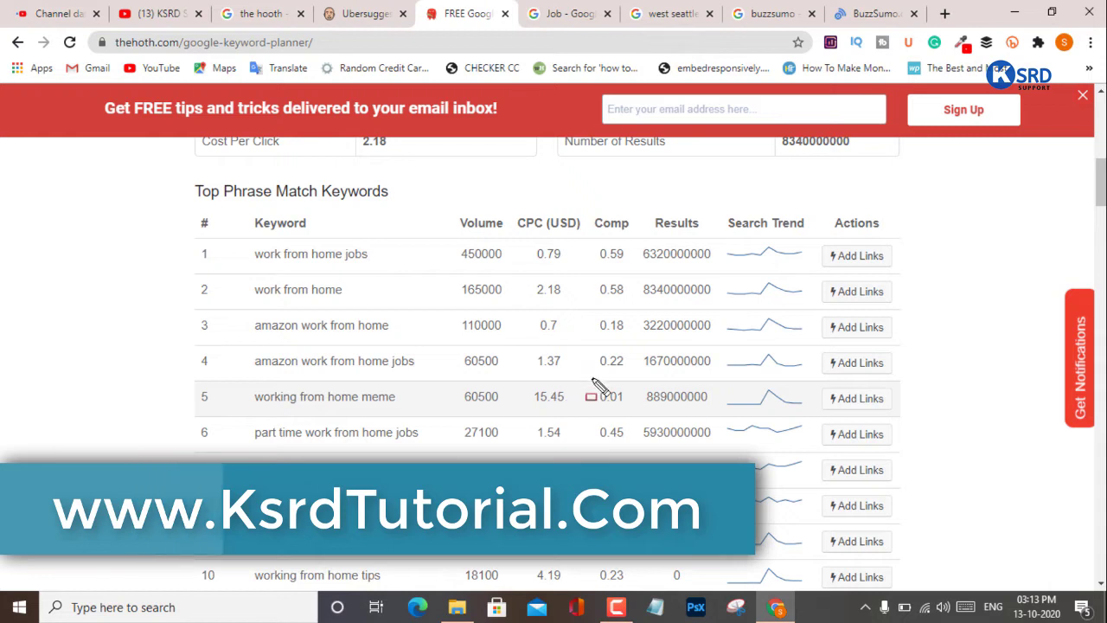
# Box the CPC, keyword, Comp, Results and Volume entries of the "working from home meme" row in red, and clear the boxes.
pyautogui.press('r')
pyautogui.moveTo(520, 380); pyautogui.dragTo(576, 413)
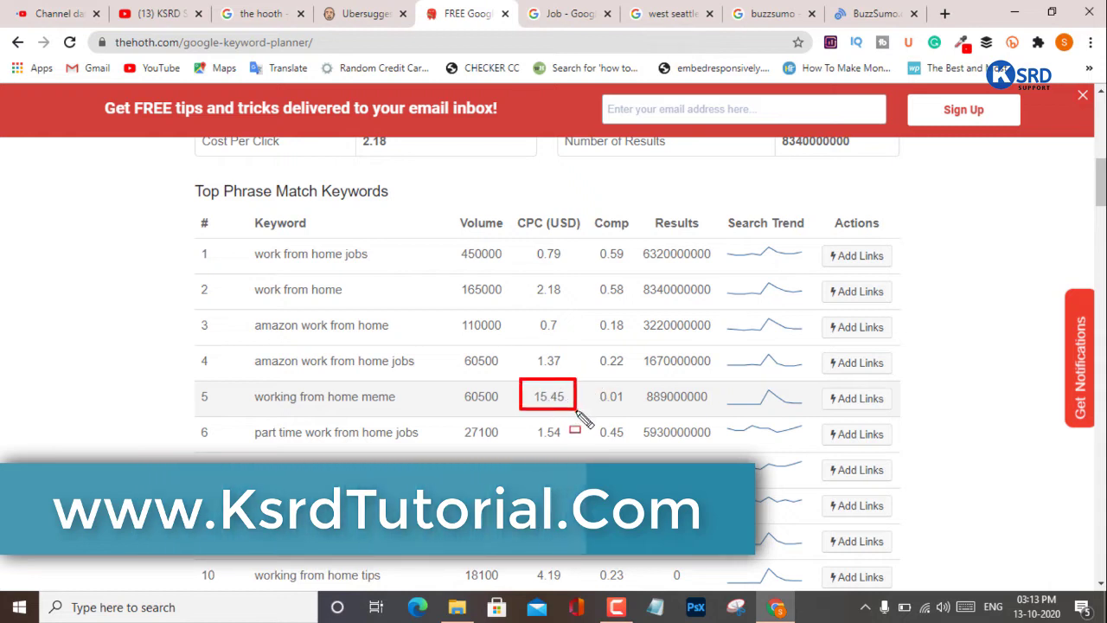
pyautogui.moveTo(240, 380); pyautogui.dragTo(415, 412)
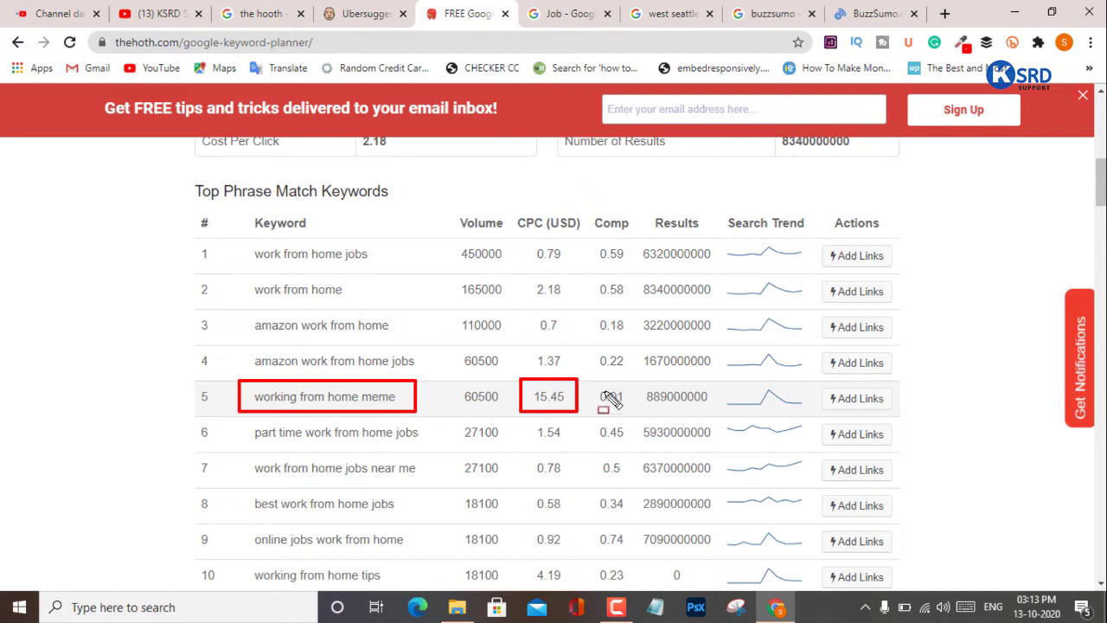
pyautogui.moveTo(590, 382); pyautogui.dragTo(637, 416)
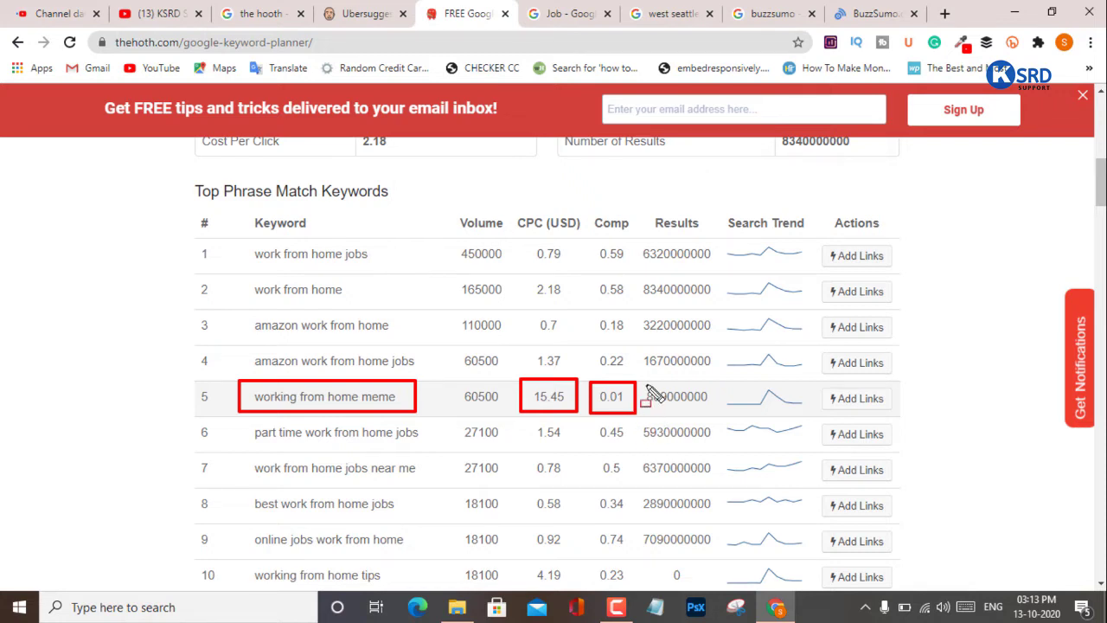
pyautogui.moveTo(643, 384); pyautogui.dragTo(714, 412)
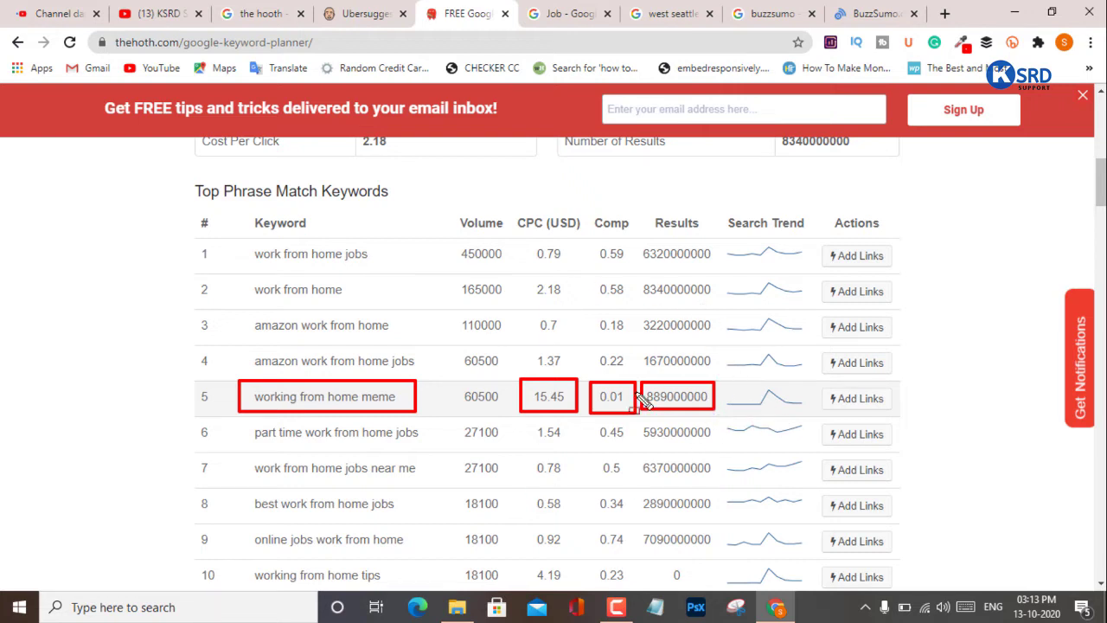
pyautogui.moveTo(446, 374); pyautogui.dragTo(511, 413)
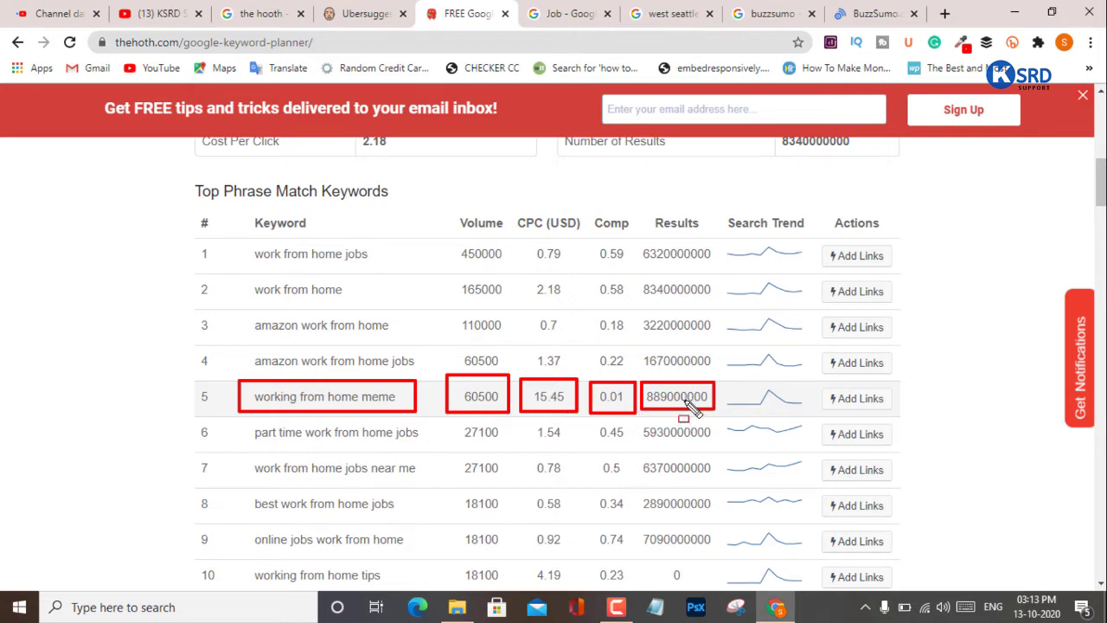
pyautogui.press('e')
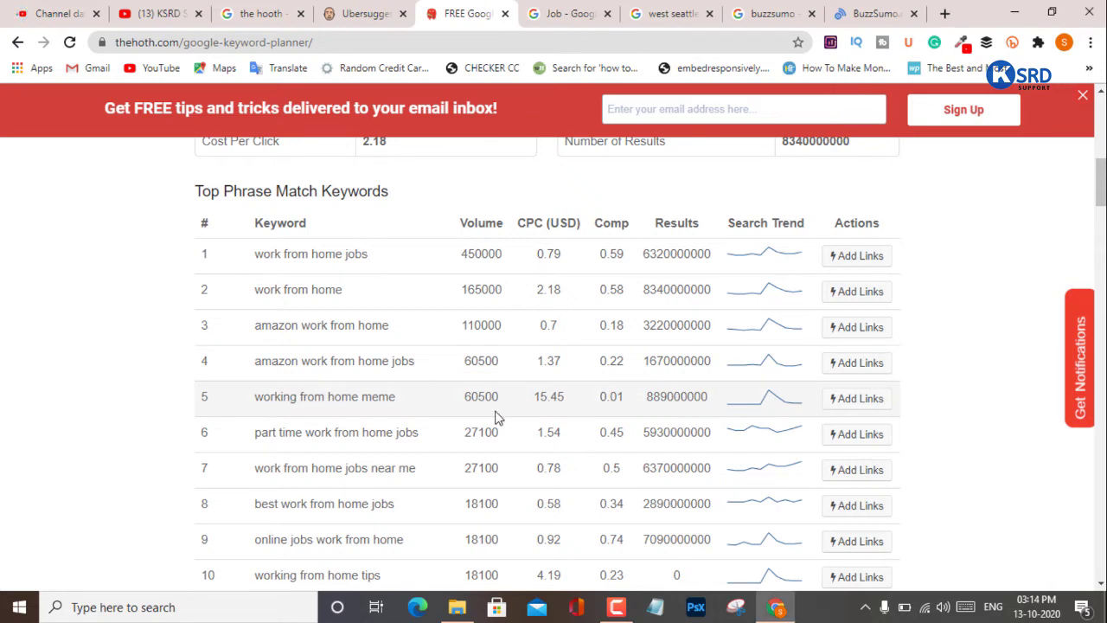
# Look through the first 25 phrase match keywords and load the next page of results.
pyautogui.scroll(-2, 497, 418)
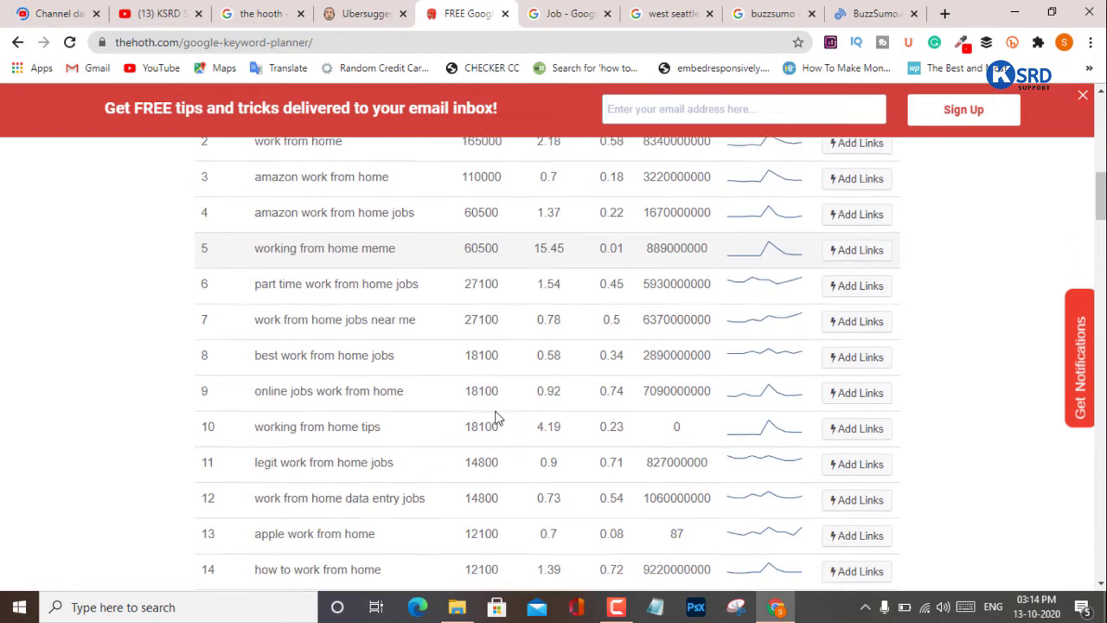
pyautogui.scroll(-5, 614, 336)
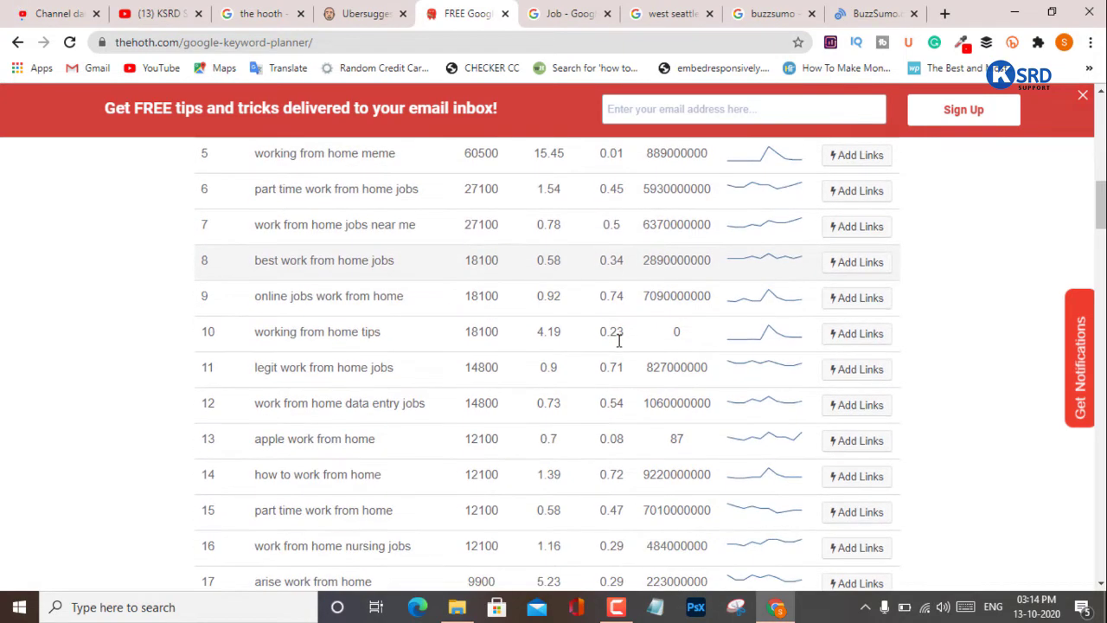
pyautogui.scroll(-3, 614, 311)
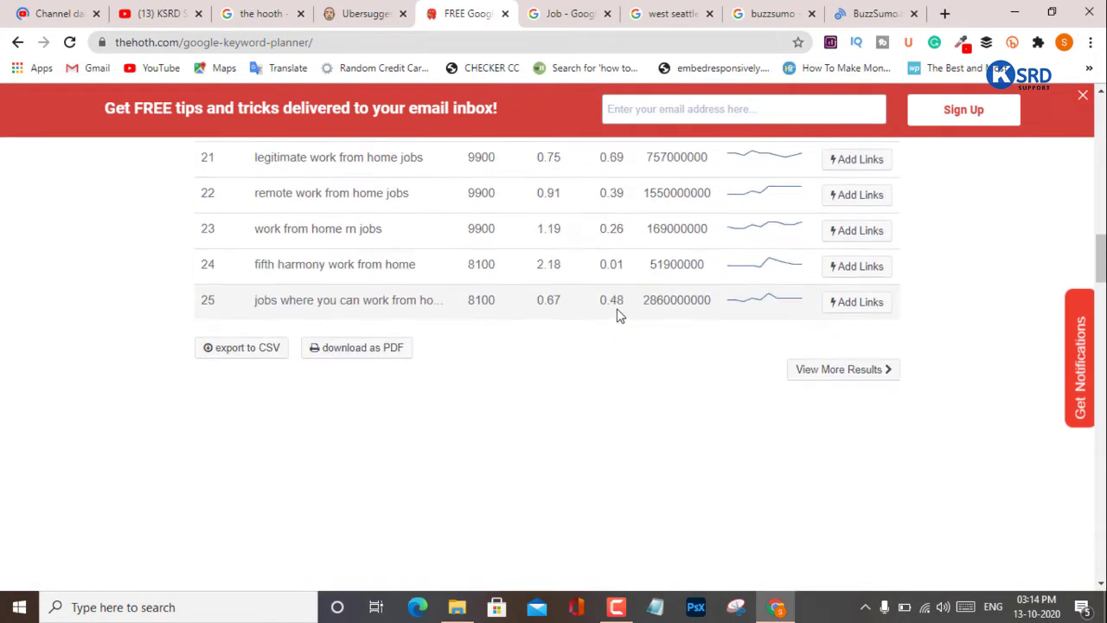
pyautogui.scroll(2, 621, 328)
pyautogui.scroll(5, 621, 336)
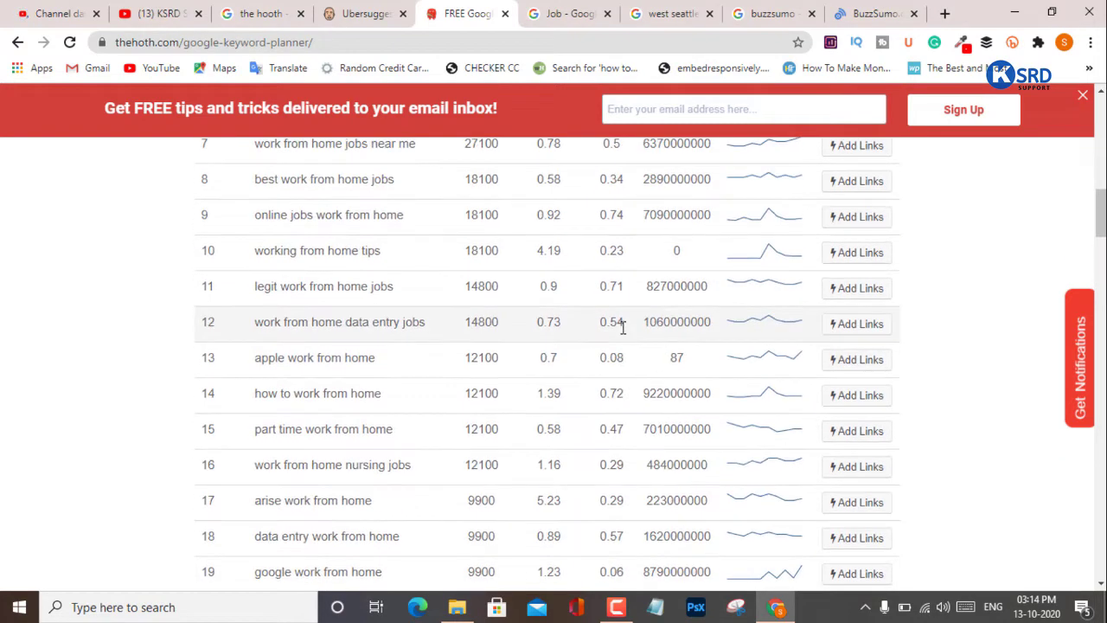
pyautogui.scroll(2, 612, 336)
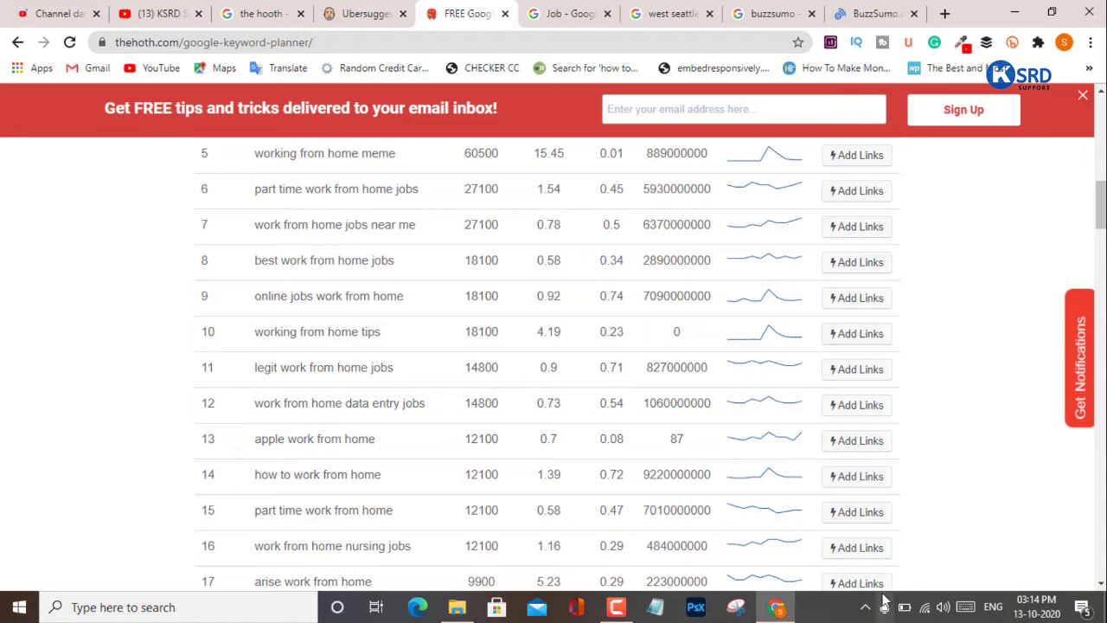
pyautogui.scroll(-9, 869, 509)
pyautogui.scroll(2, 849, 397)
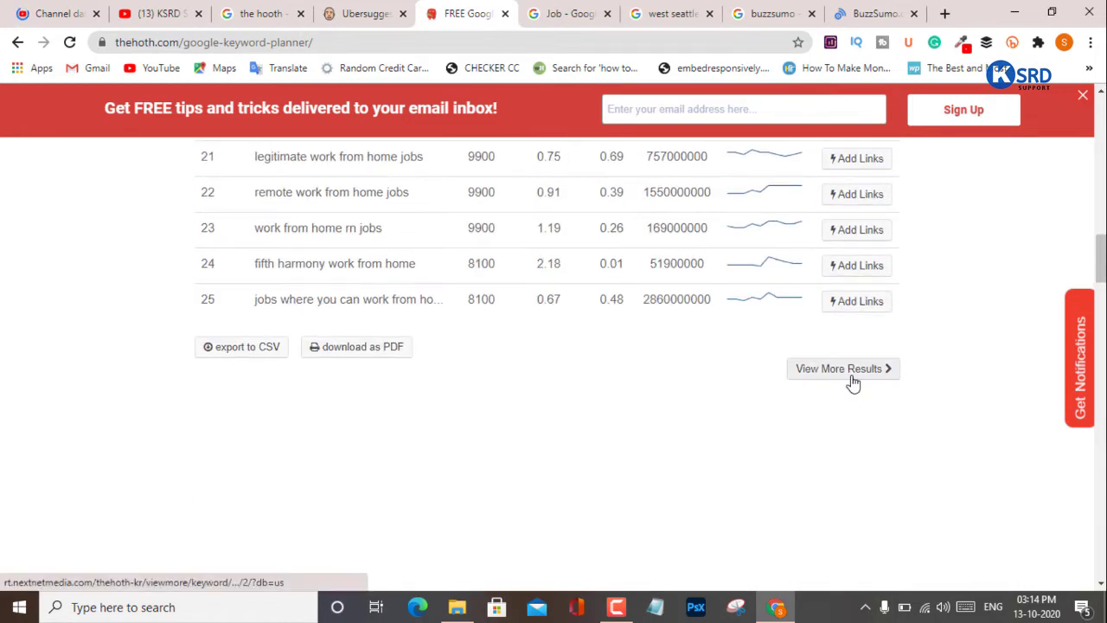
pyautogui.click(850, 375)
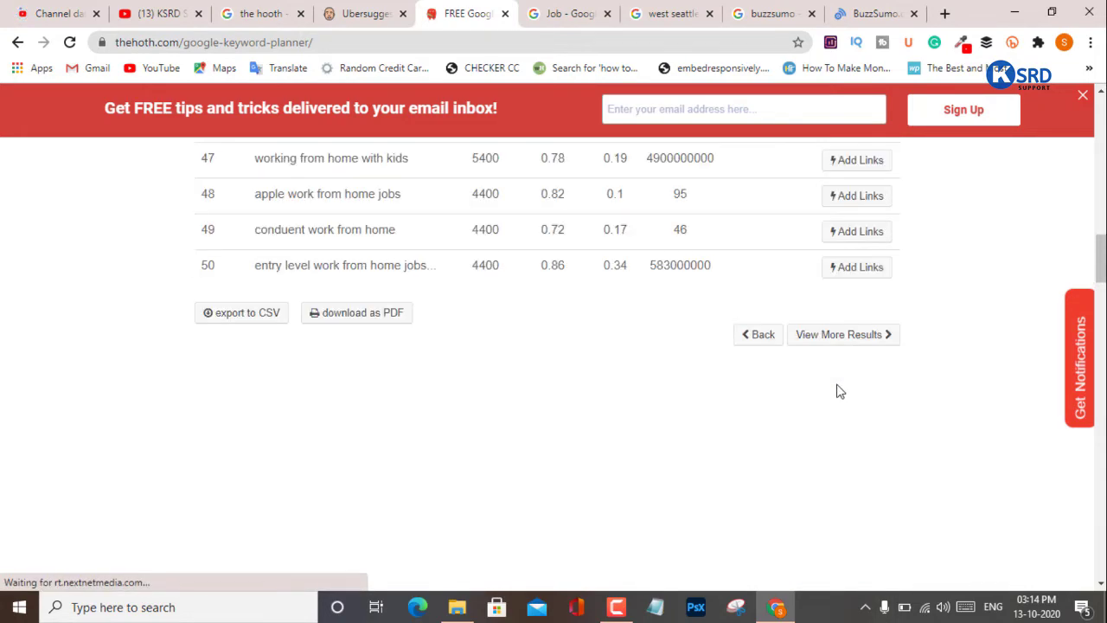
# Review keywords 26 to 50 with their metrics and load the following page to browse its keywords.
pyautogui.scroll(10, 680, 460)
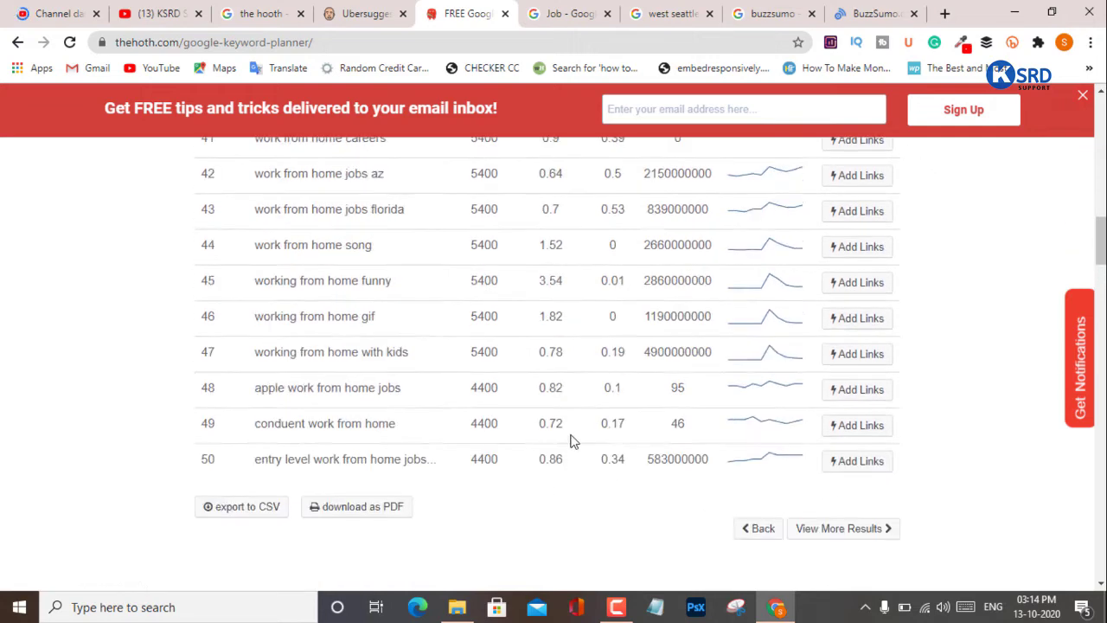
pyautogui.scroll(1, 611, 388)
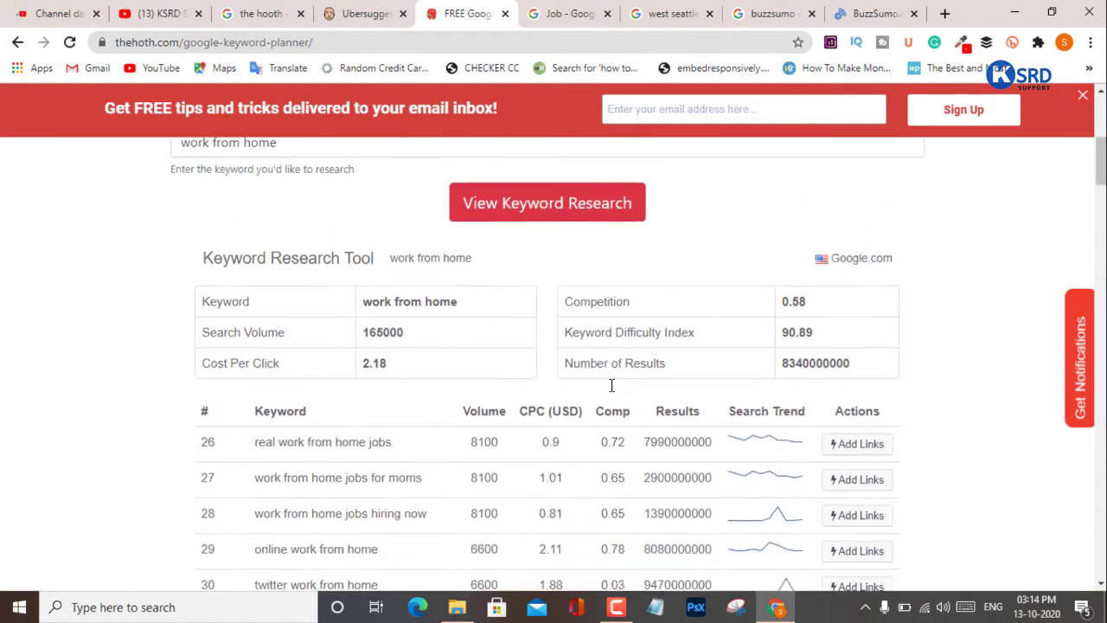
pyautogui.scroll(-5, 610, 363)
pyautogui.scroll(-4, 619, 403)
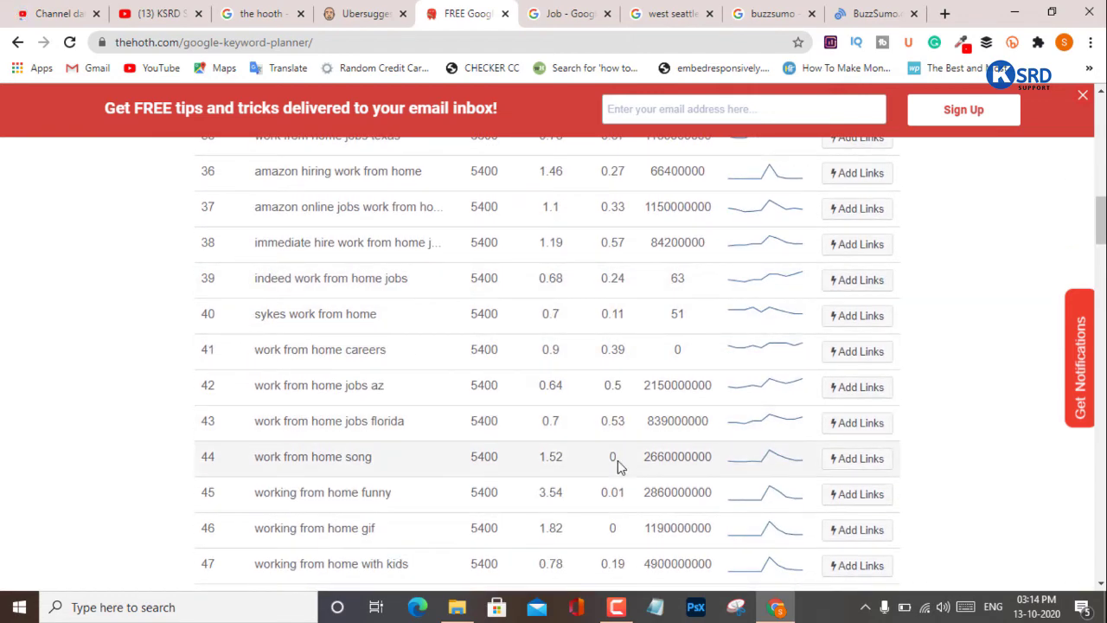
pyautogui.scroll(-2, 614, 458)
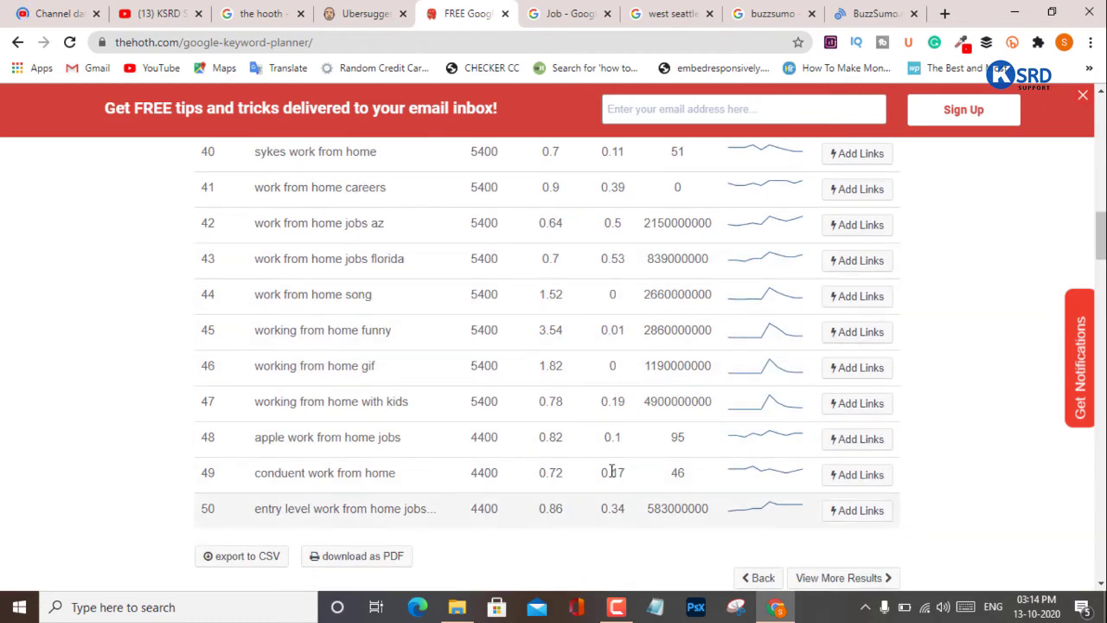
pyautogui.scroll(-1, 623, 480)
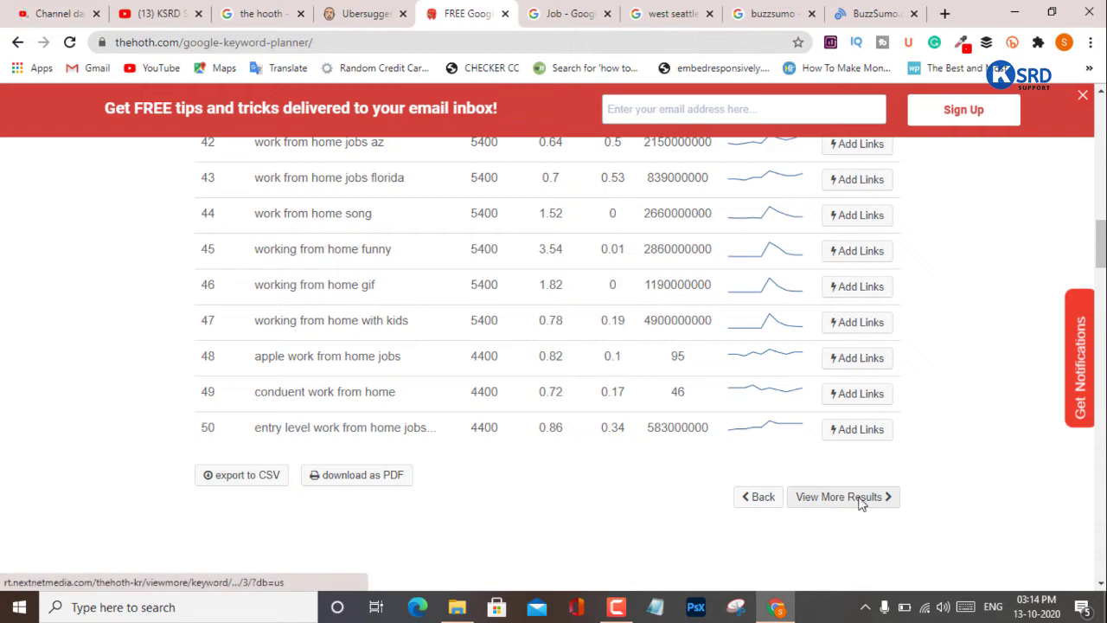
pyautogui.click(848, 500)
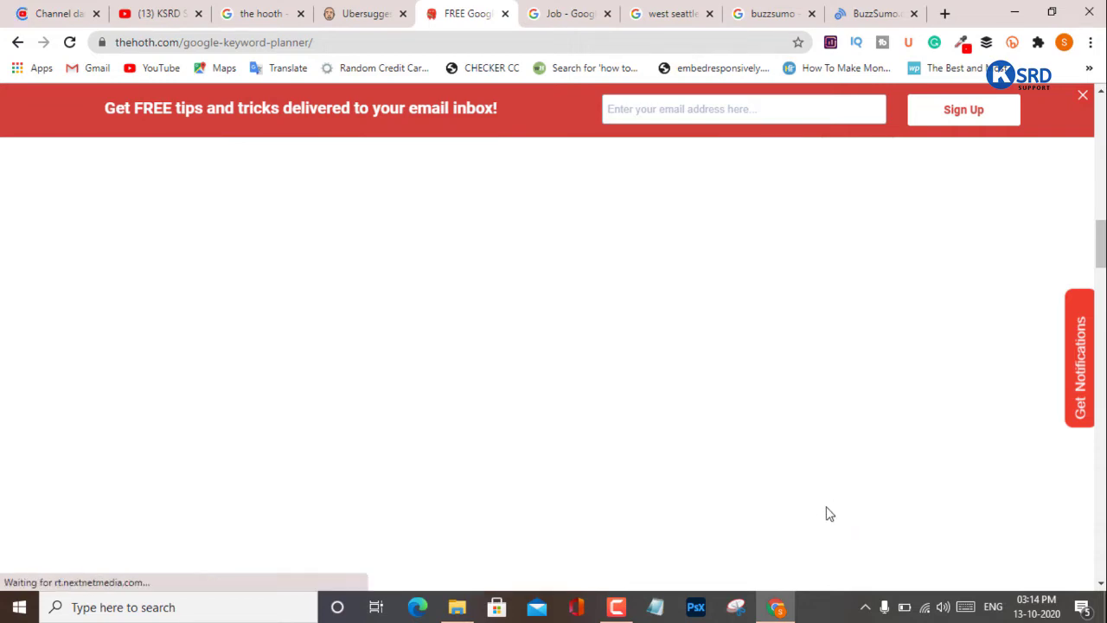
pyautogui.scroll(8, 618, 341)
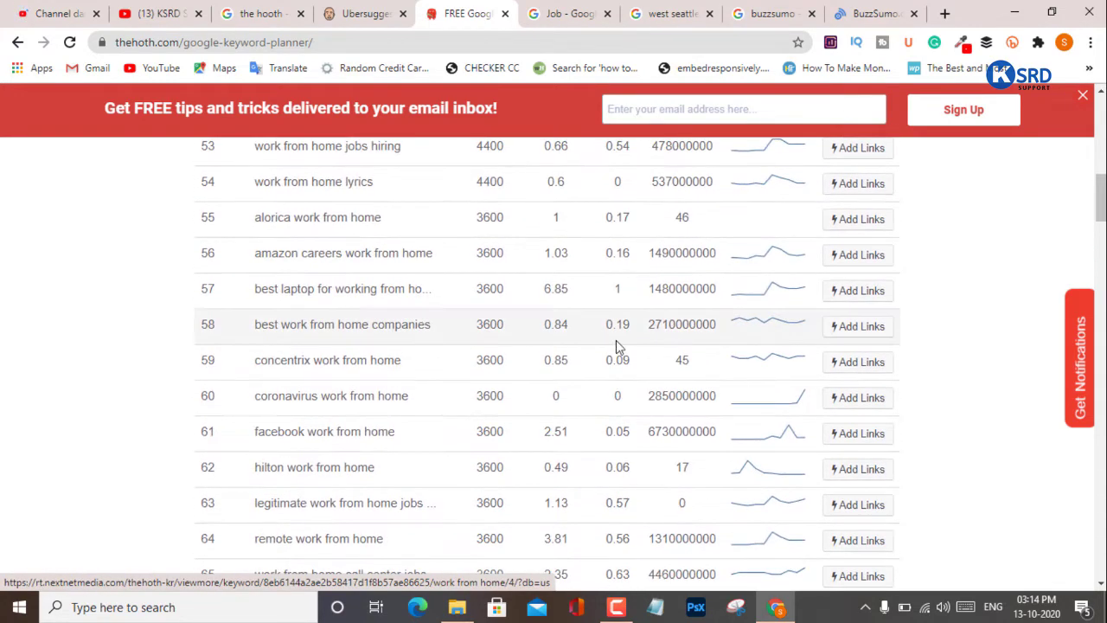
# Look through phrase match keywords 51 to 75, load the next page of results, and browse its keywords.
pyautogui.scroll(-10, 619, 370)
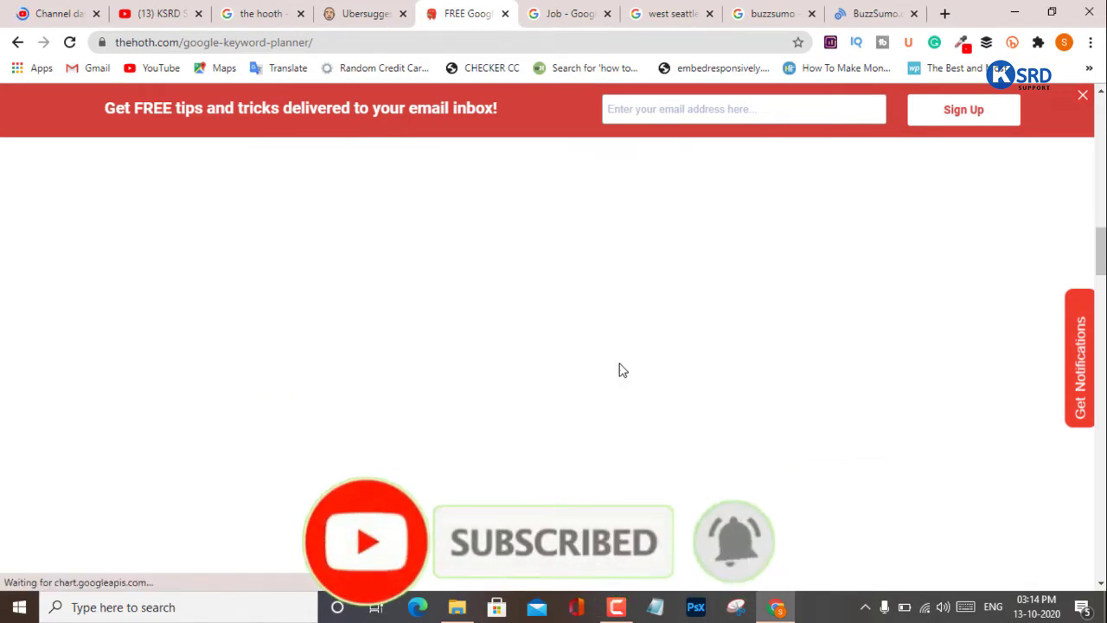
pyautogui.scroll(7, 640, 344)
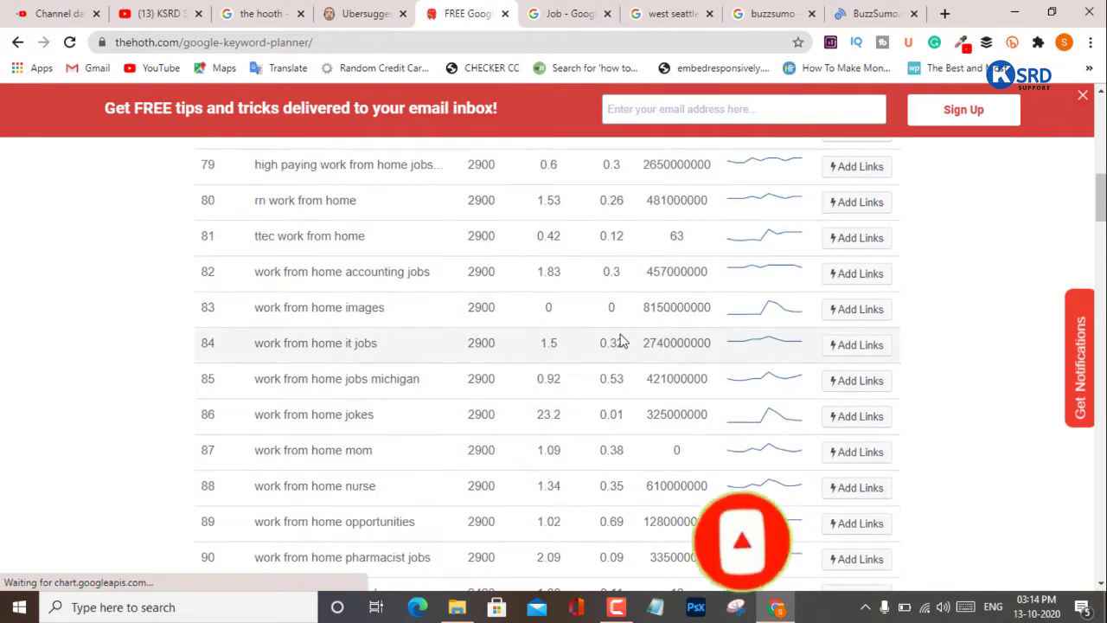
pyautogui.scroll(-7, 611, 252)
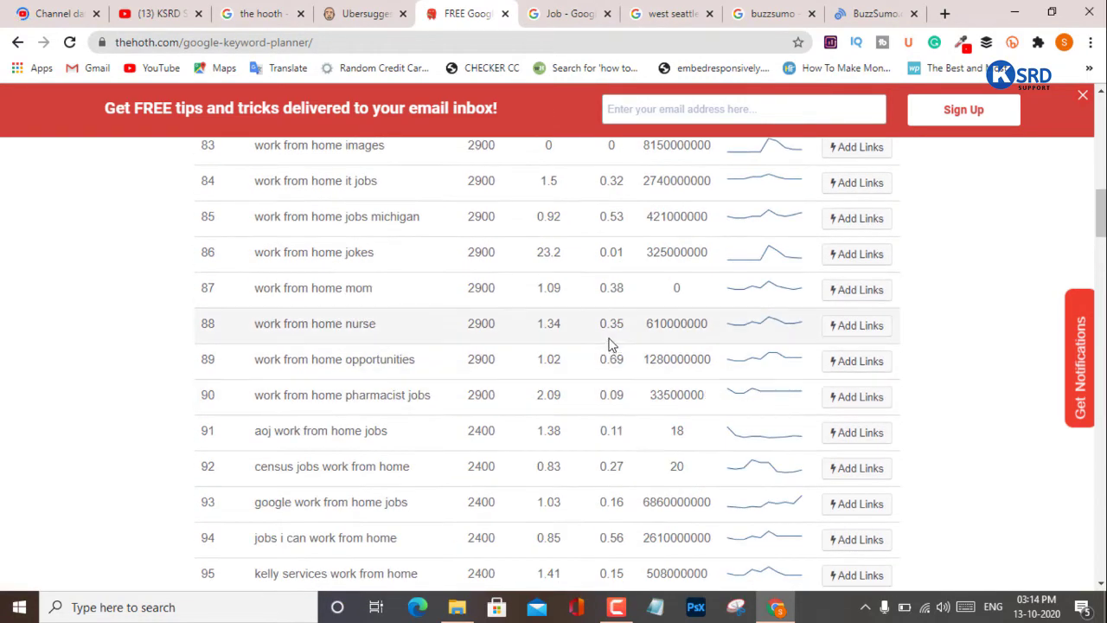
# Return through the earlier result pages to the first 25 phrase match keywords.
pyautogui.hotkey('alt', 'Left')
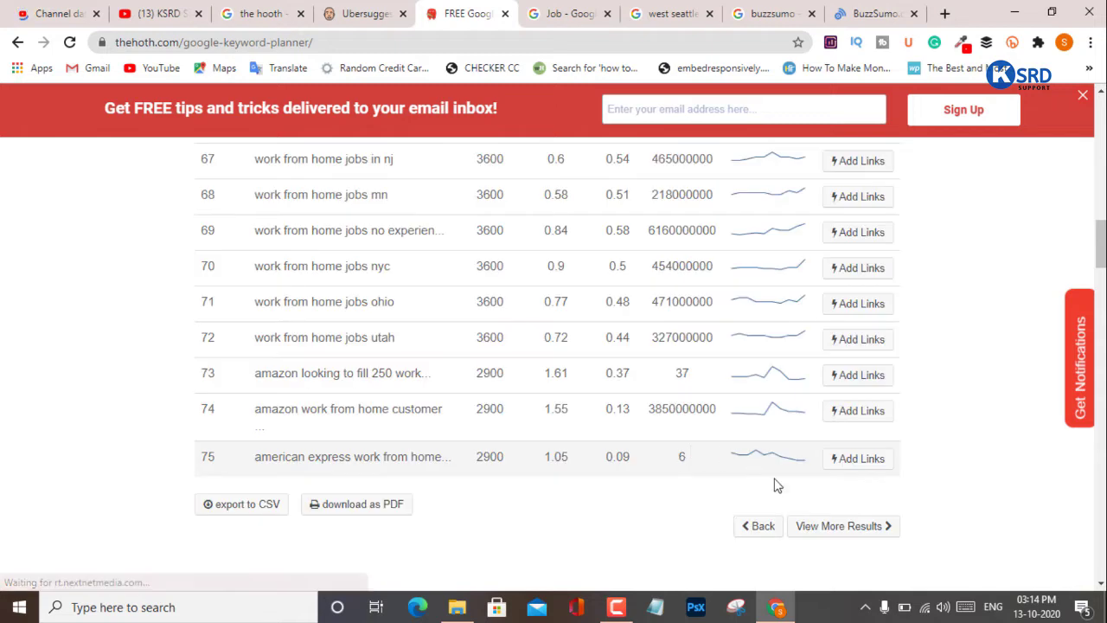
pyautogui.click(764, 526)
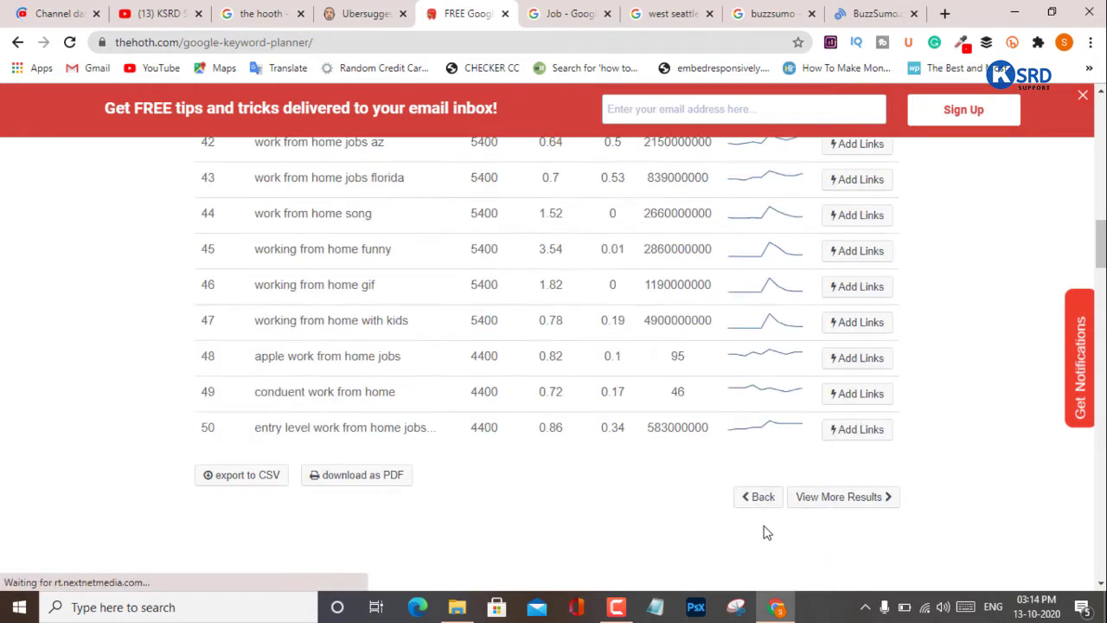
pyautogui.click(766, 500)
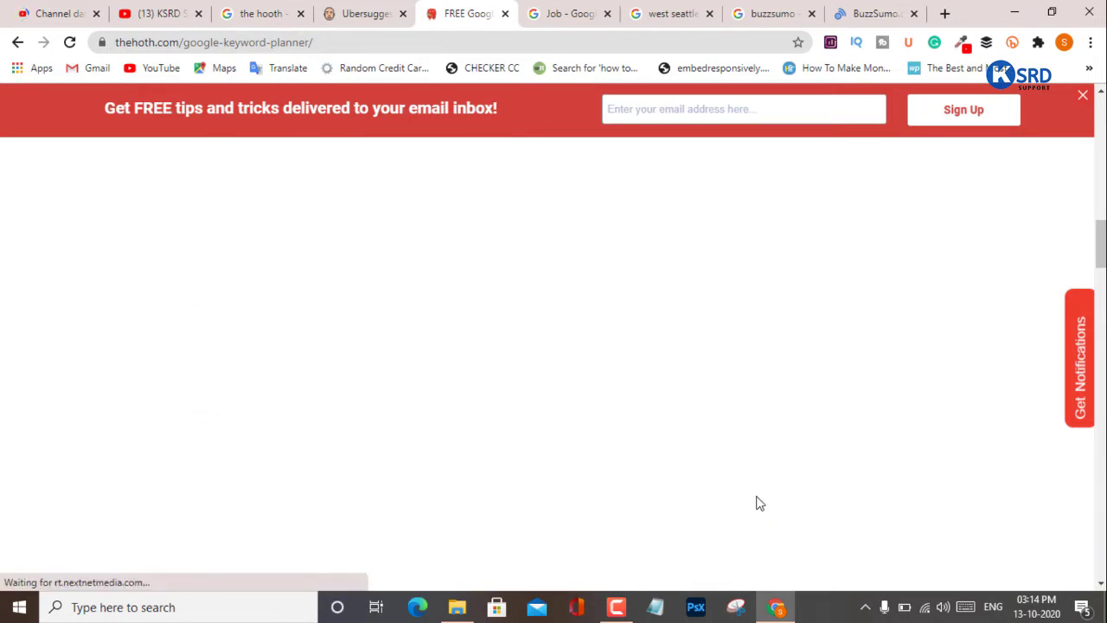
# Box the "arise work from home" CPC and the "fifth harmony work from home" keyword, volume, CPC and Comp in red.
pyautogui.scroll(7, 544, 385)
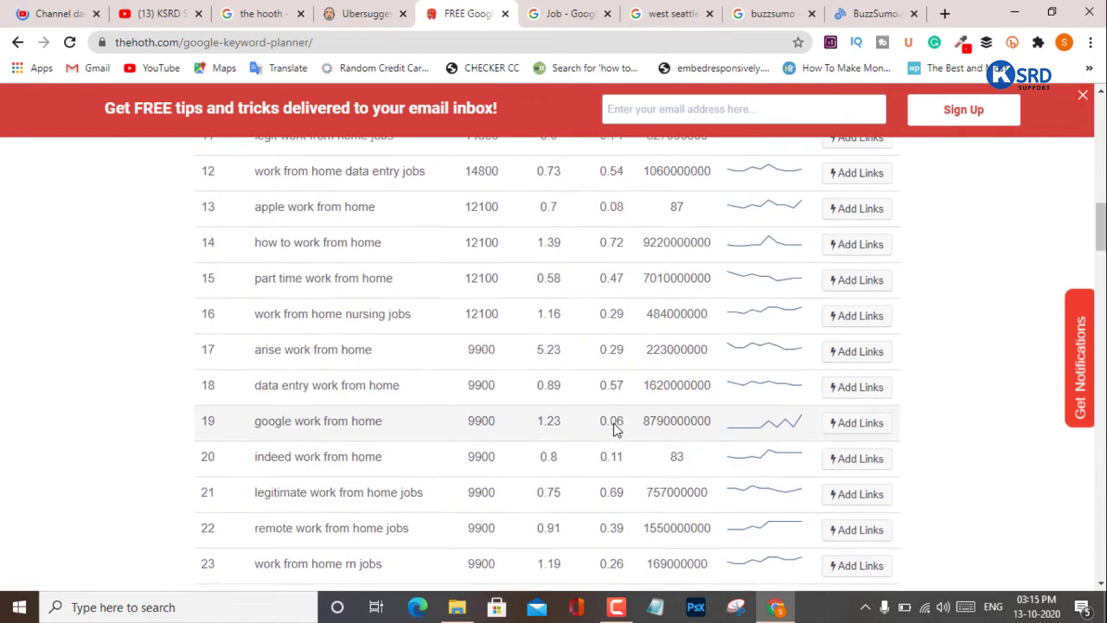
pyautogui.scroll(-5, 545, 385)
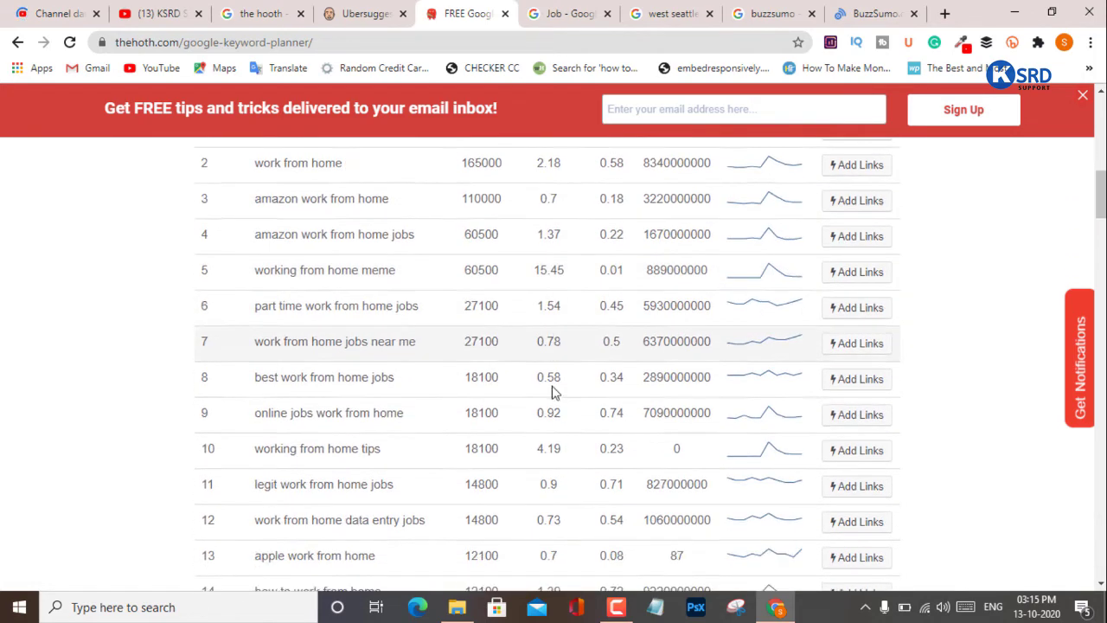
pyautogui.scroll(-3, 543, 339)
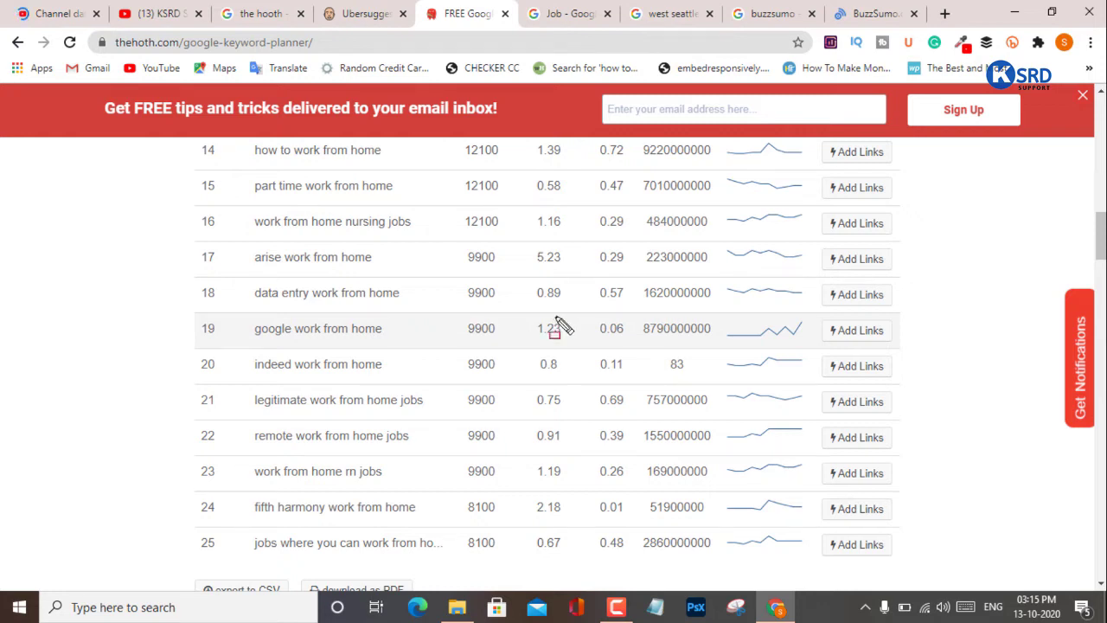
pyautogui.moveTo(522, 241); pyautogui.dragTo(578, 274)
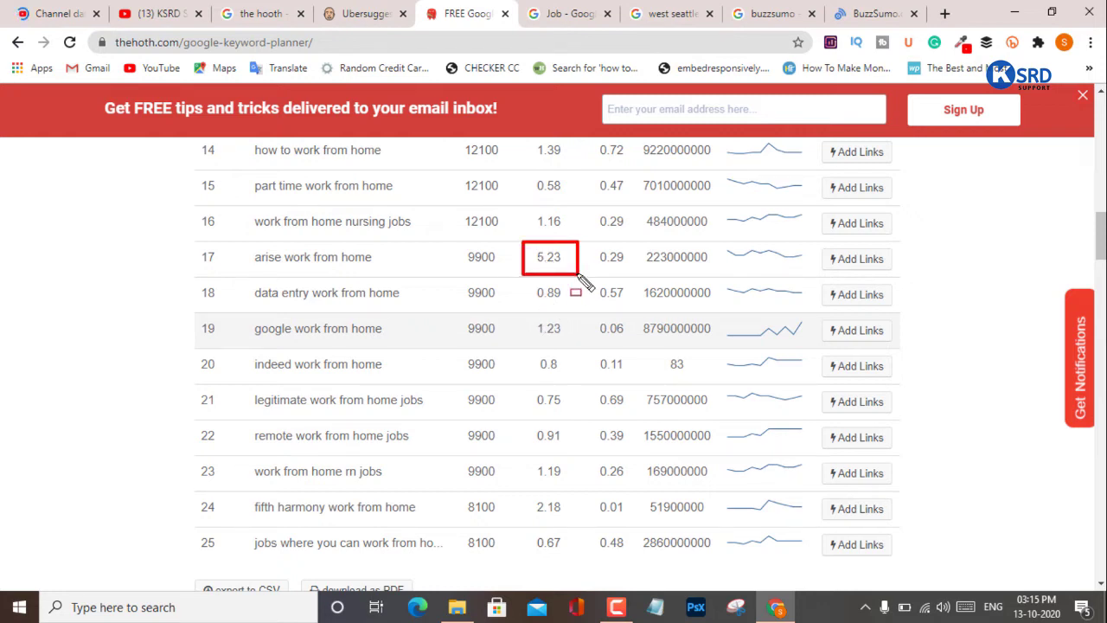
pyautogui.moveTo(527, 490); pyautogui.dragTo(571, 524)
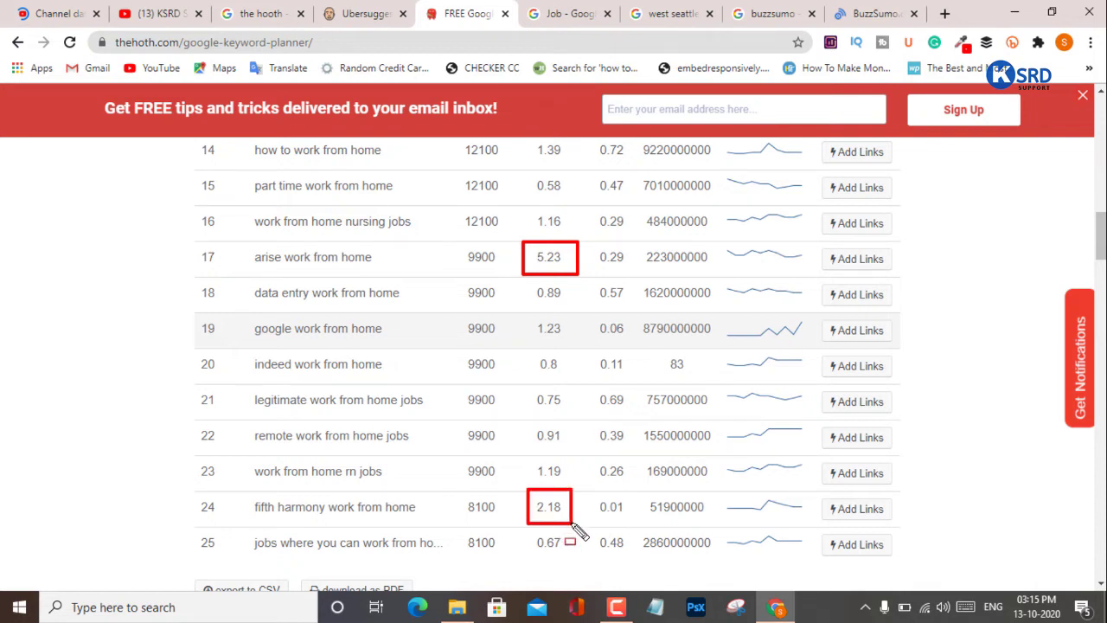
pyautogui.moveTo(233, 491)
pyautogui.mouseDown()
pyautogui.moveTo(403, 533)
pyautogui.moveTo(425, 521)
pyautogui.moveTo(502, 528)
pyautogui.mouseUp()
pyautogui.moveTo(592, 490); pyautogui.dragTo(632, 525)
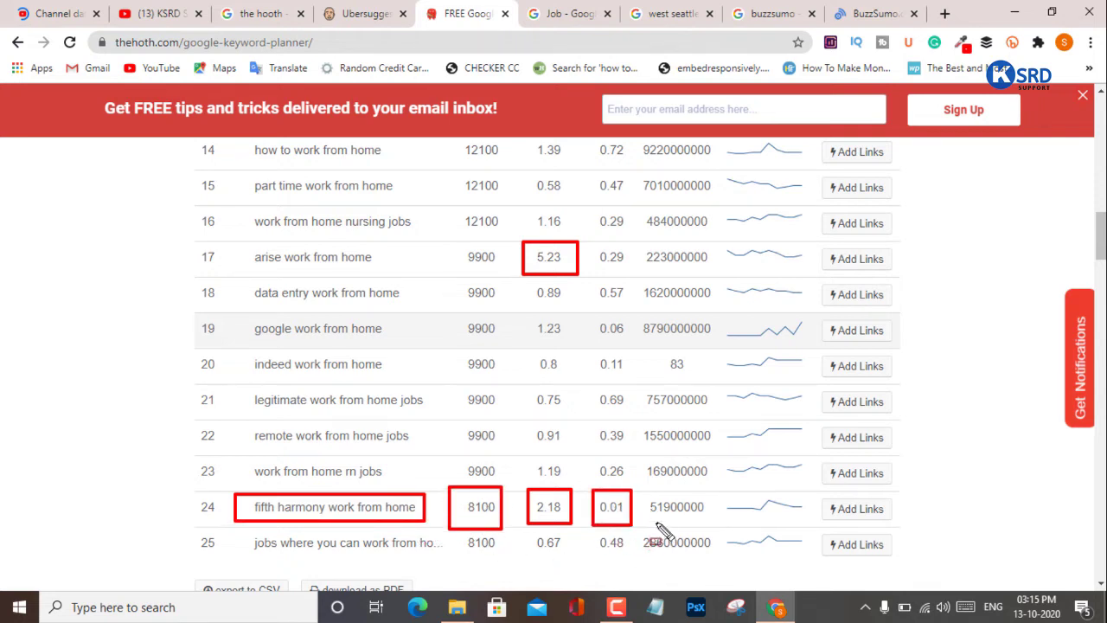
# Load the second page of results with phrase match keywords 26 to 50.
pyautogui.scroll(-3, 853, 460)
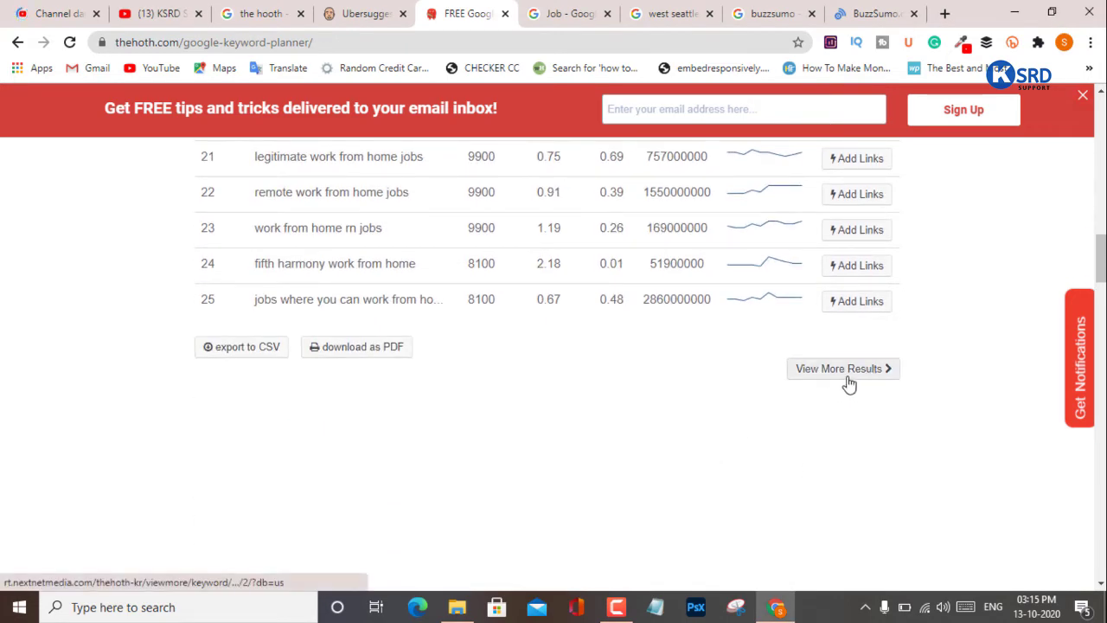
pyautogui.click(876, 381)
pyautogui.scroll(10, 557, 363)
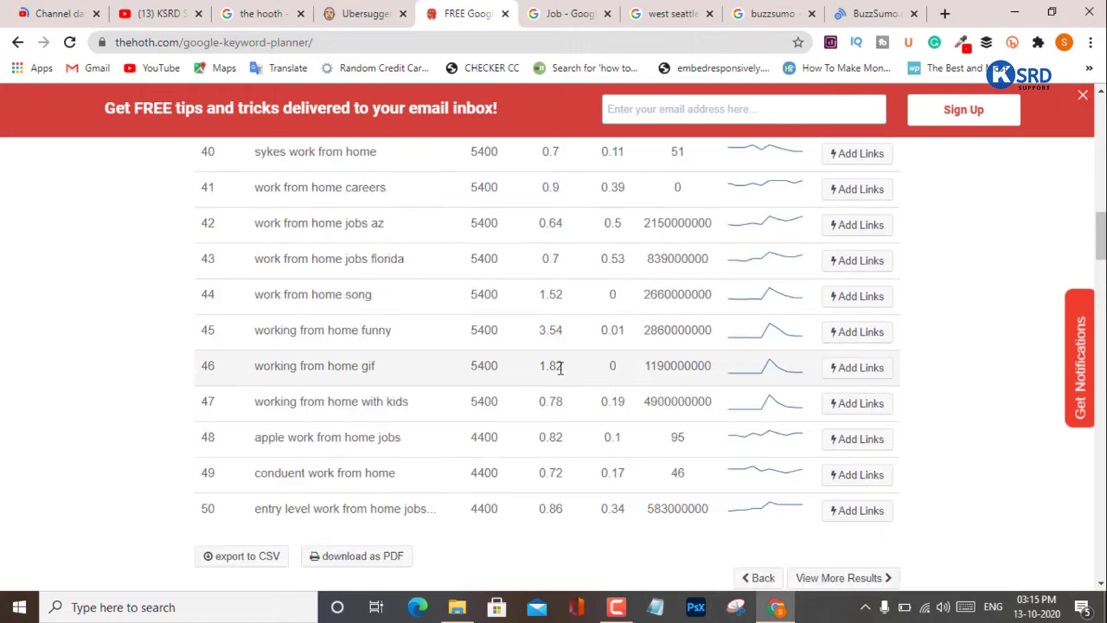
# Box the CPC, keyword and volume of the first "work from home customer service..." row, number 32, in red, and clear the boxes.
pyautogui.scroll(-4, 554, 328)
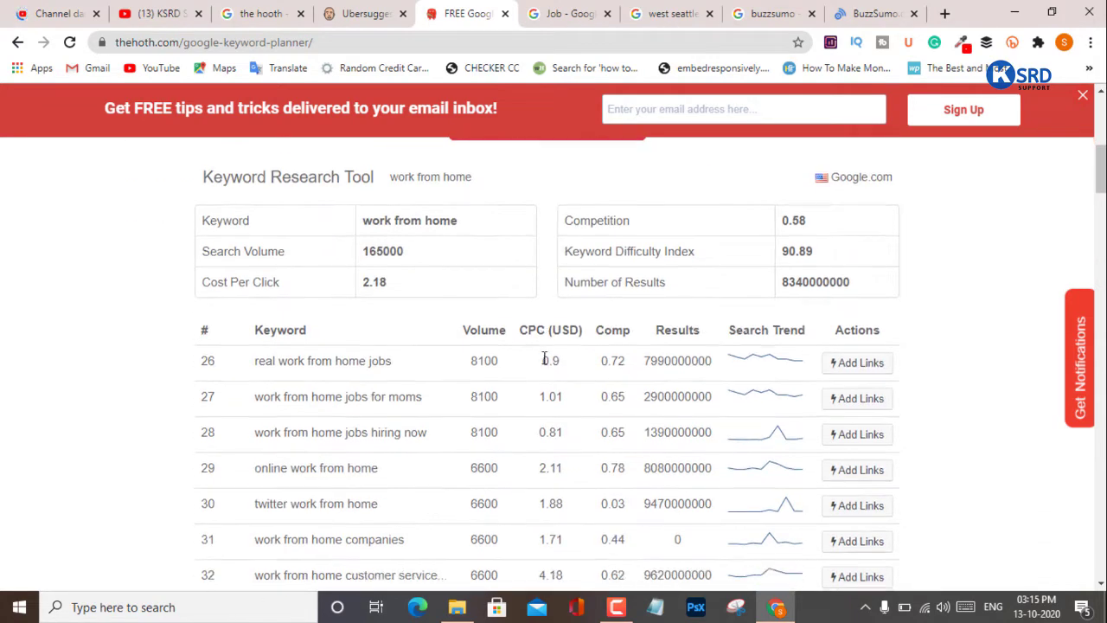
pyautogui.scroll(-2, 553, 240)
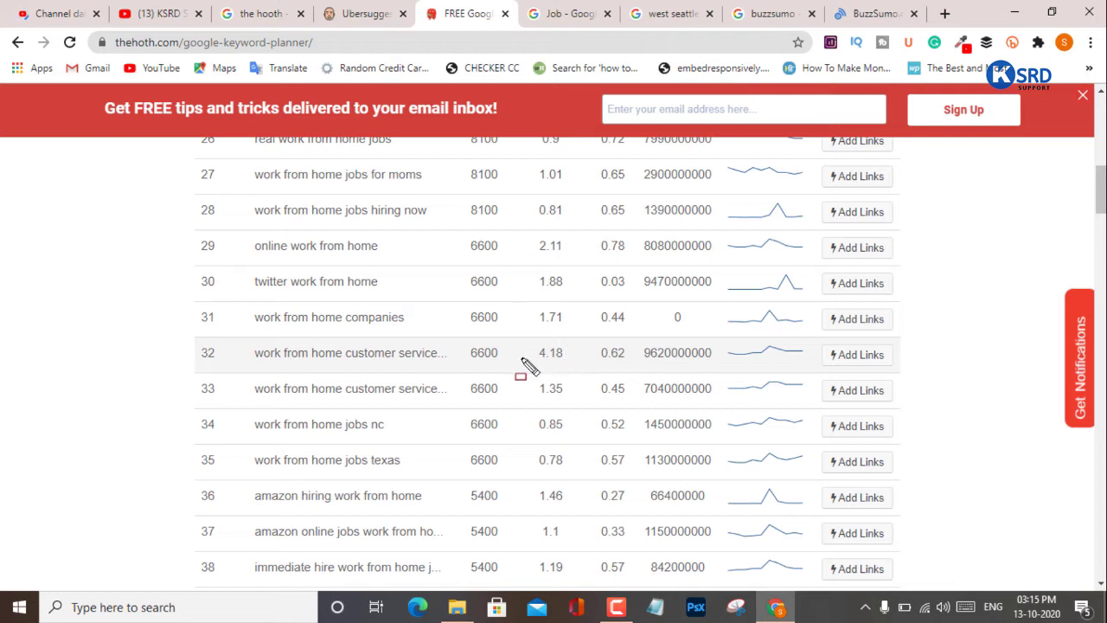
pyautogui.moveTo(521, 334); pyautogui.dragTo(589, 371)
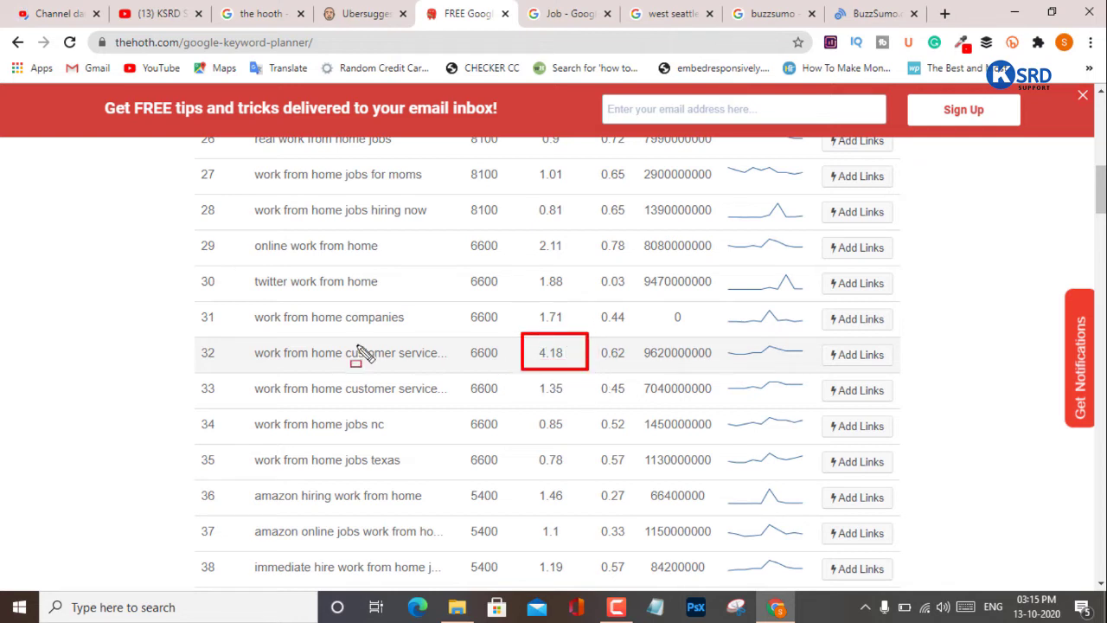
pyautogui.moveTo(237, 341)
pyautogui.mouseDown()
pyautogui.moveTo(415, 370)
pyautogui.moveTo(503, 370)
pyautogui.mouseUp()
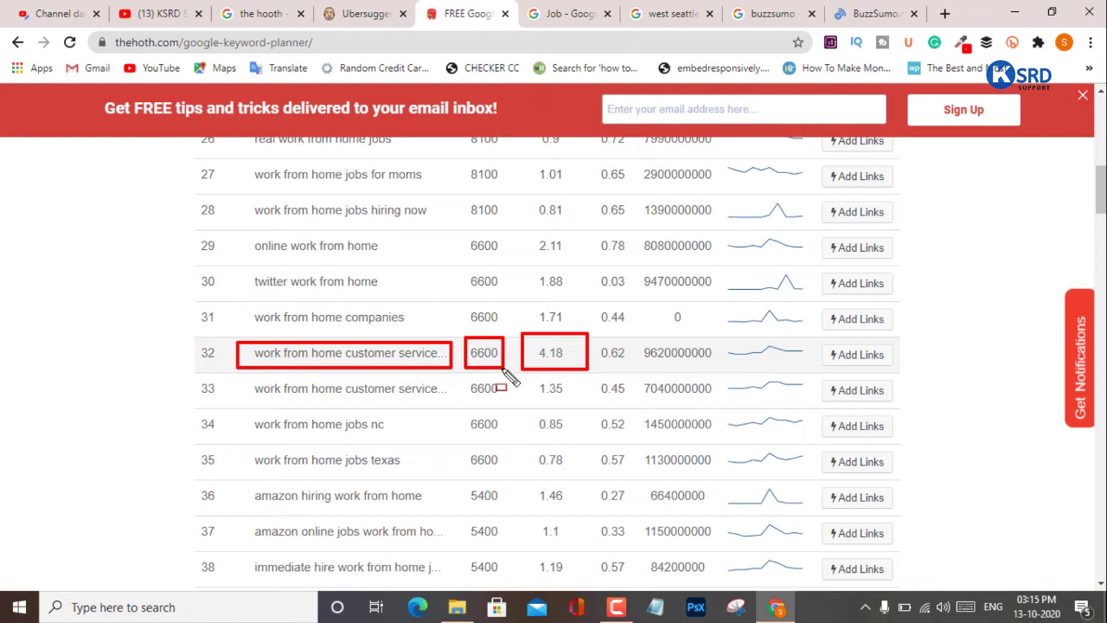
pyautogui.press('e')
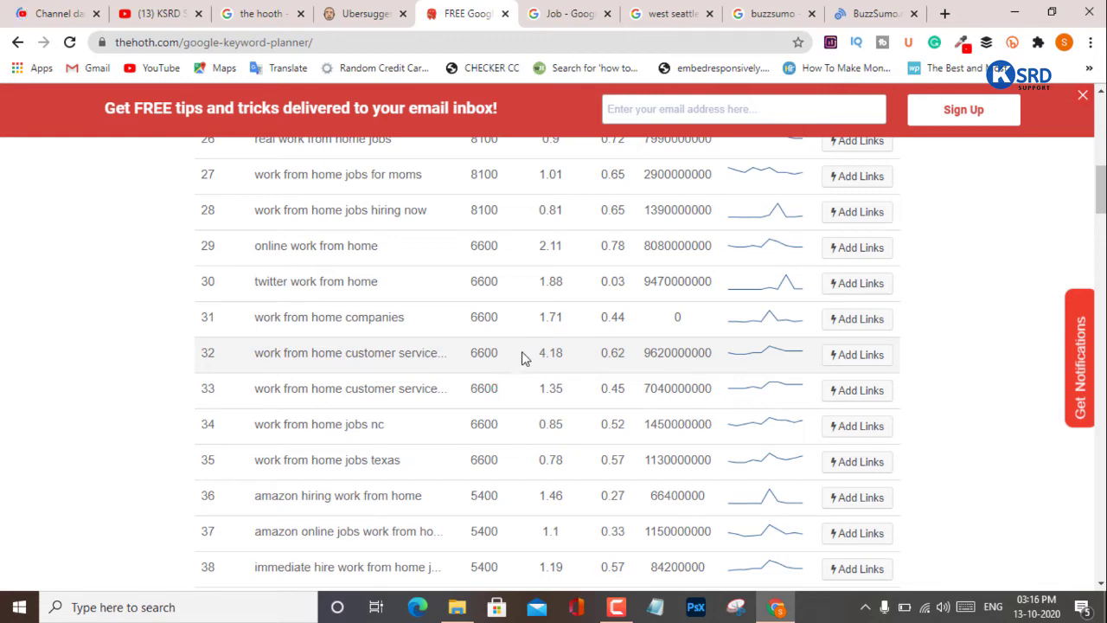
# Look through the remaining keywords up to number 50 and load the third page of results.
pyautogui.scroll(-3, 527, 359)
pyautogui.scroll(-2, 541, 355)
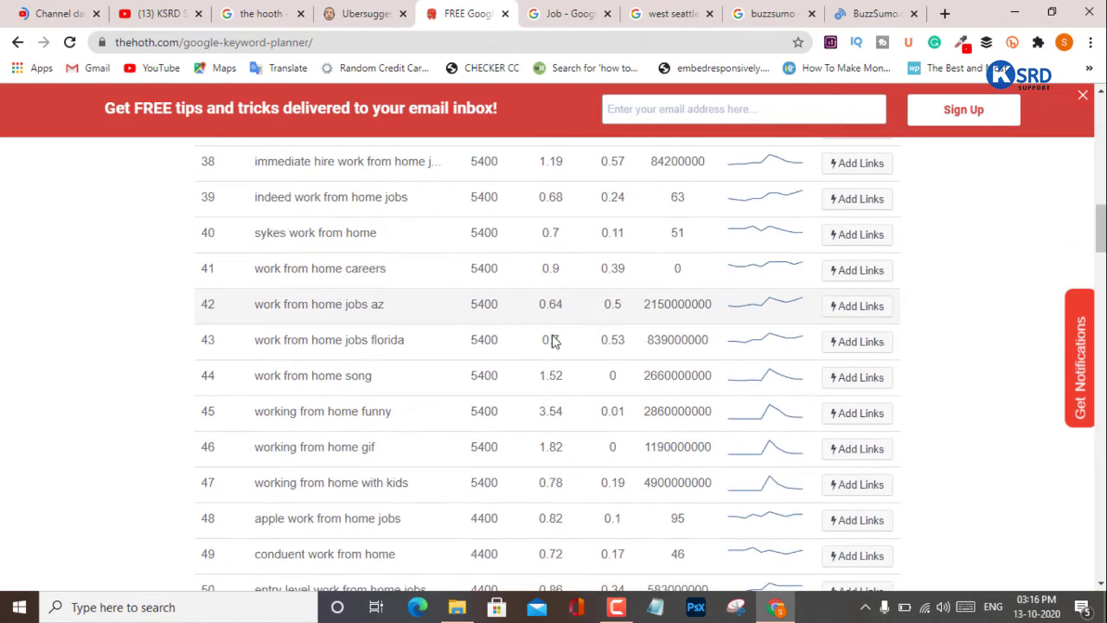
pyautogui.scroll(-2, 553, 359)
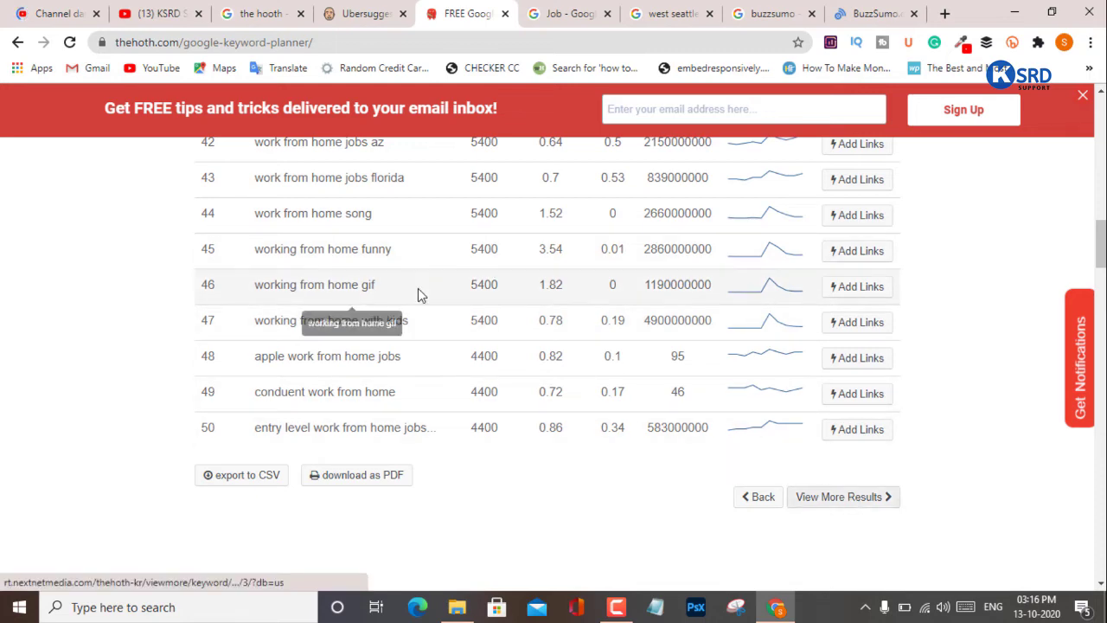
pyautogui.scroll(2, 579, 341)
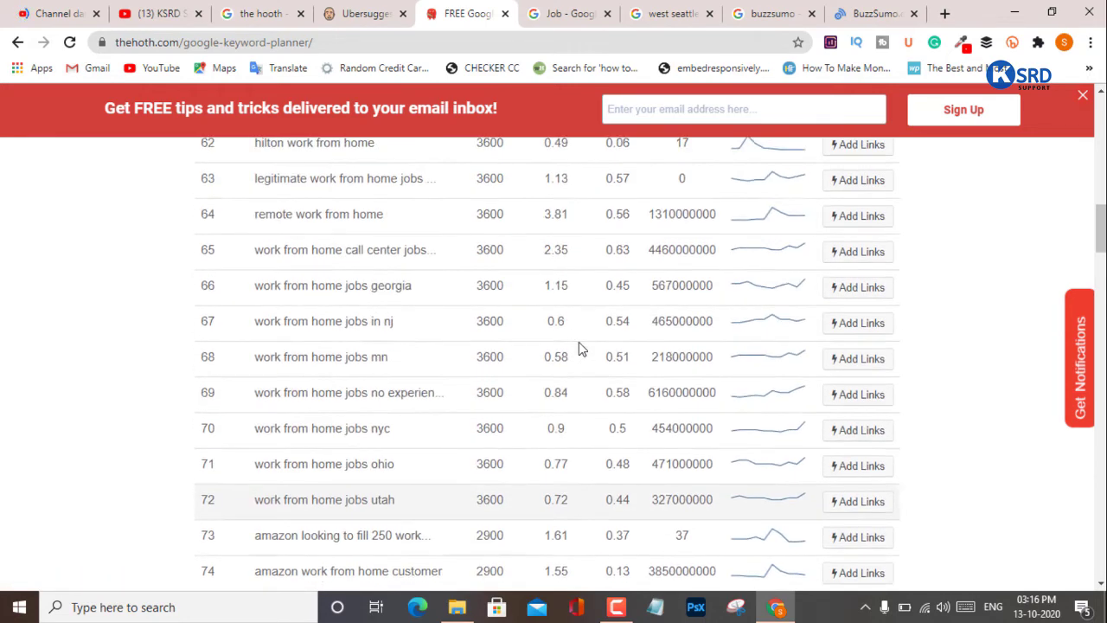
# Box the CPC, keyword, Comp, Results and Search Trend of "best laptop for working from ho..." in red, and clear the boxes.
pyautogui.scroll(8, 579, 348)
pyautogui.scroll(-3, 534, 276)
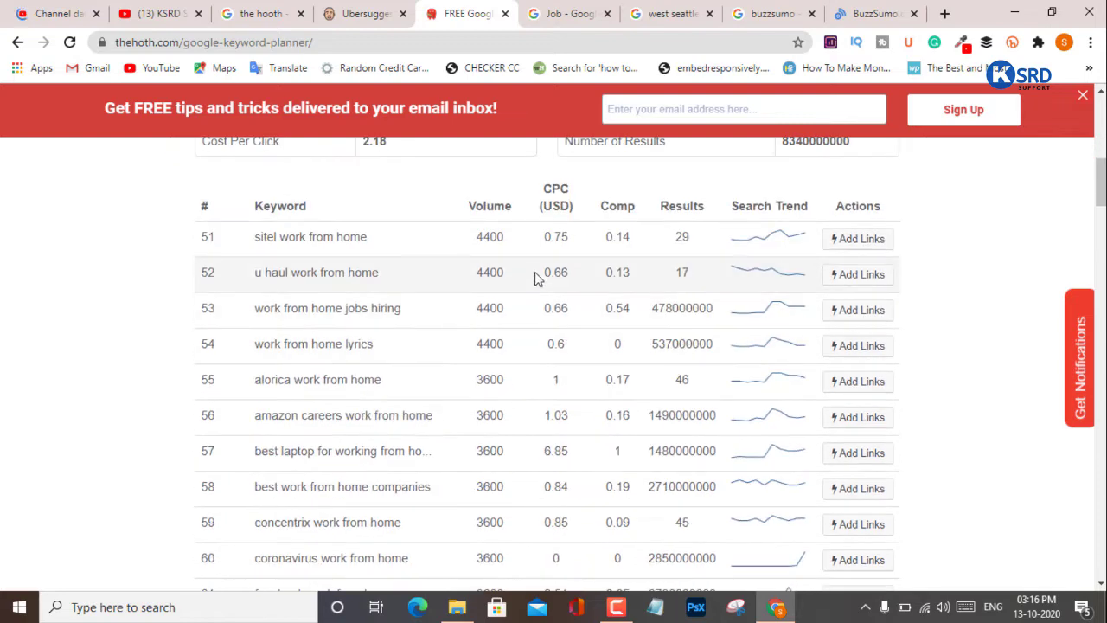
pyautogui.scroll(-1, 554, 311)
pyautogui.scroll(-1, 565, 372)
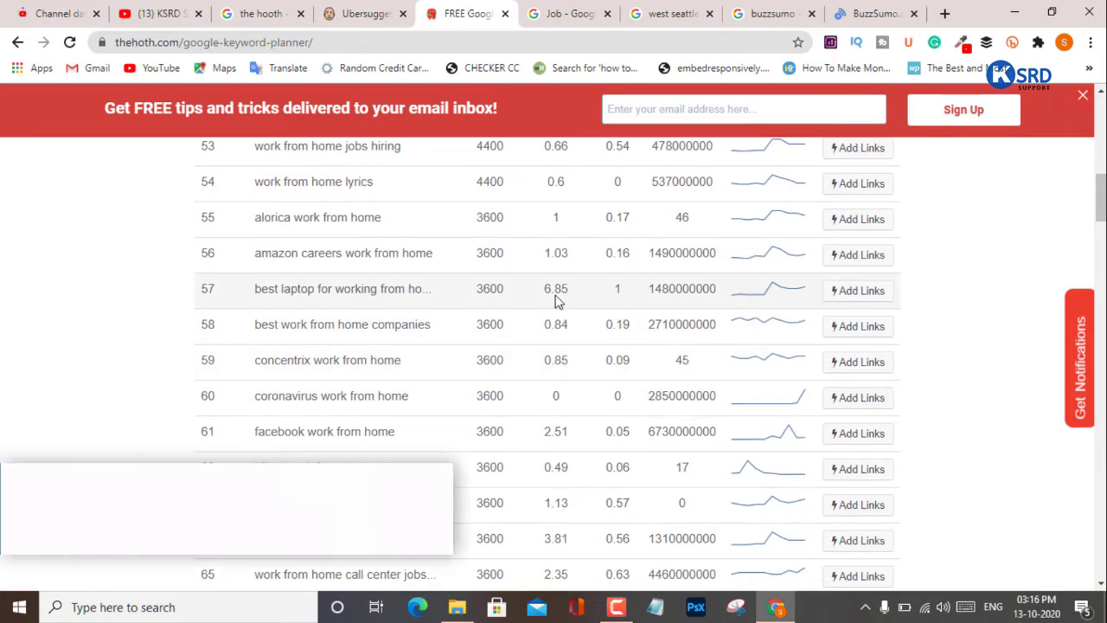
pyautogui.moveTo(536, 274)
pyautogui.mouseDown()
pyautogui.moveTo(571, 310)
pyautogui.moveTo(582, 304)
pyautogui.mouseUp()
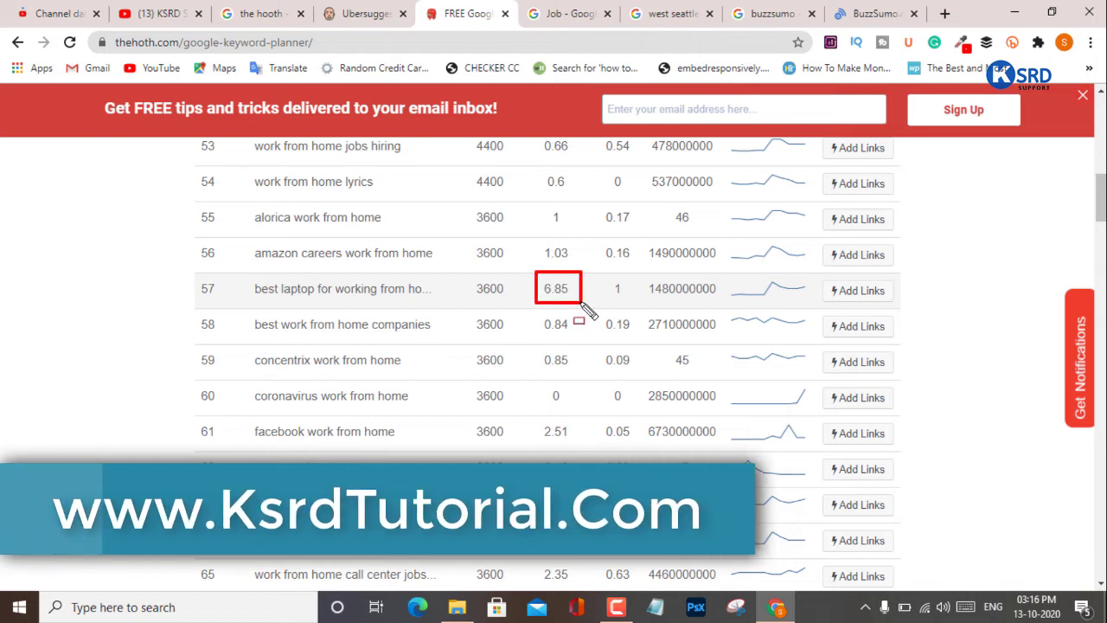
pyautogui.moveTo(247, 271)
pyautogui.mouseDown()
pyautogui.moveTo(353, 314)
pyautogui.moveTo(449, 310)
pyautogui.mouseUp()
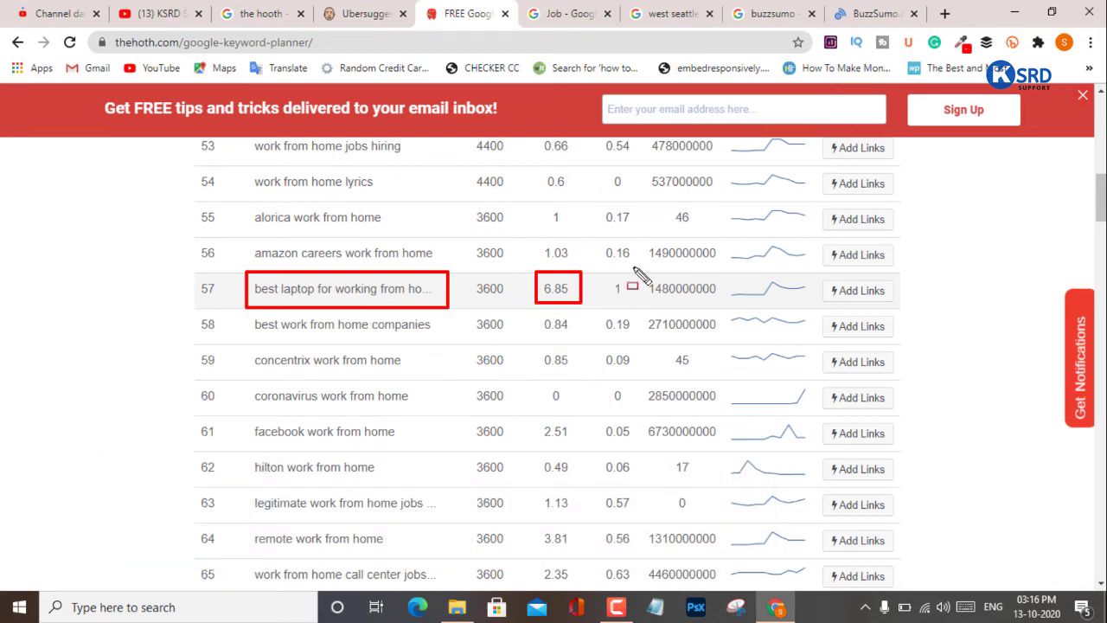
pyautogui.moveTo(604, 273)
pyautogui.mouseDown()
pyautogui.moveTo(630, 306)
pyautogui.moveTo(728, 309)
pyautogui.mouseUp()
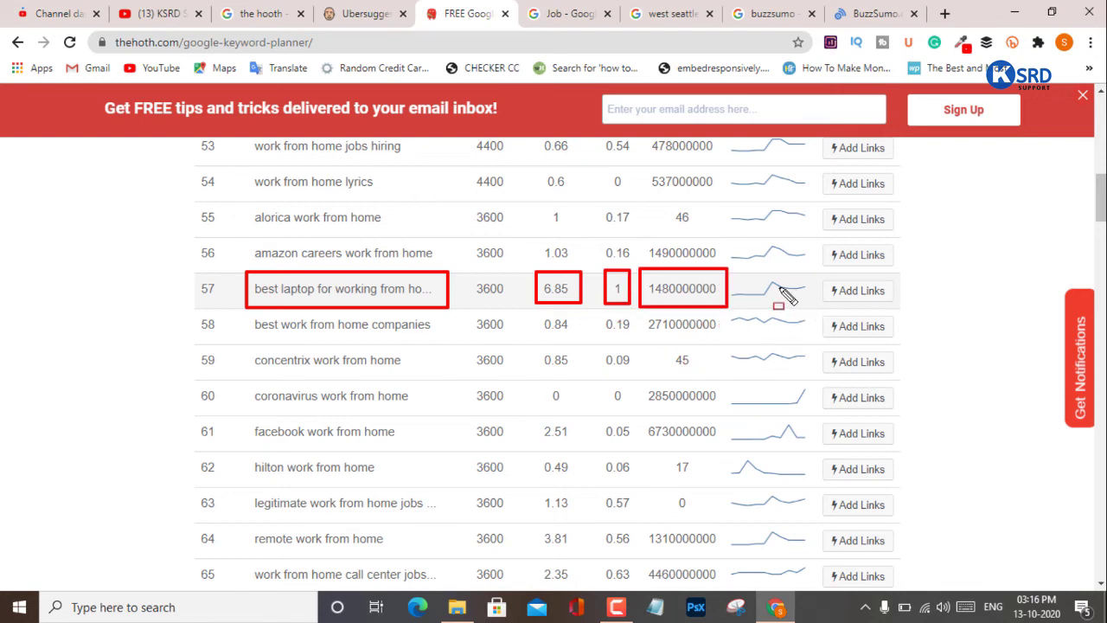
pyautogui.moveTo(750, 269); pyautogui.dragTo(818, 308)
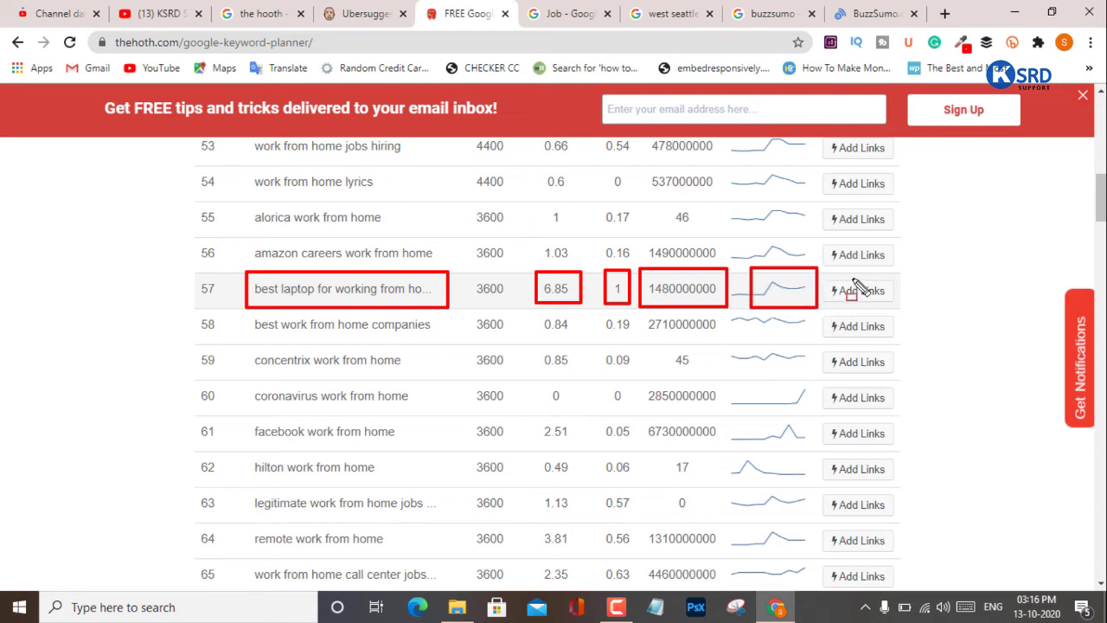
pyautogui.press('Escape')
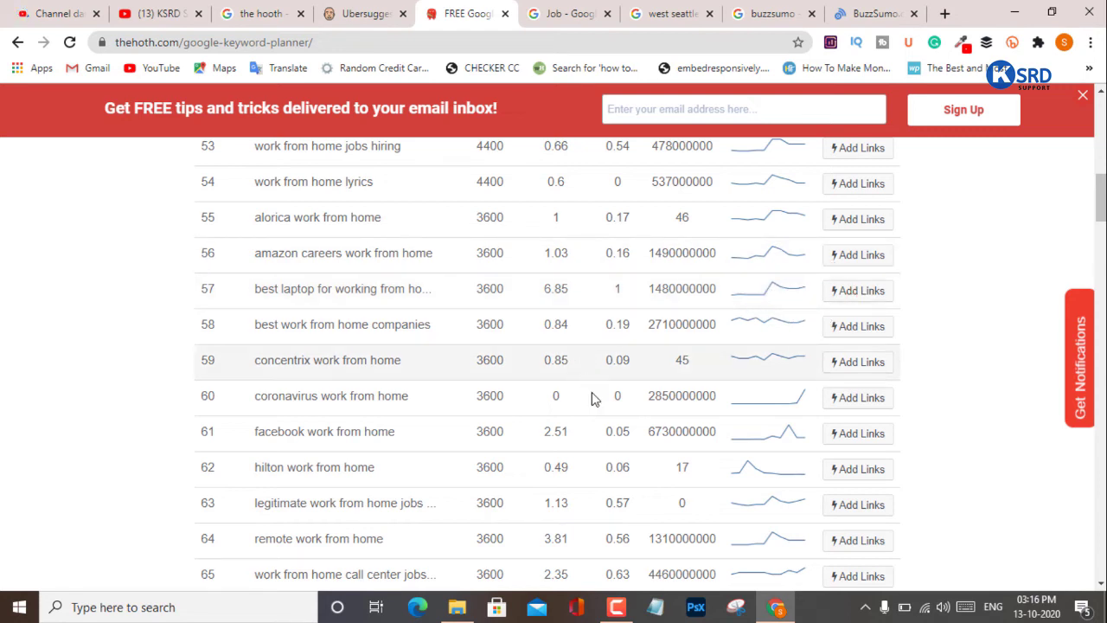
# Review the remaining keywords up to number 75 and load the fourth page of results.
pyautogui.scroll(-4, 629, 433)
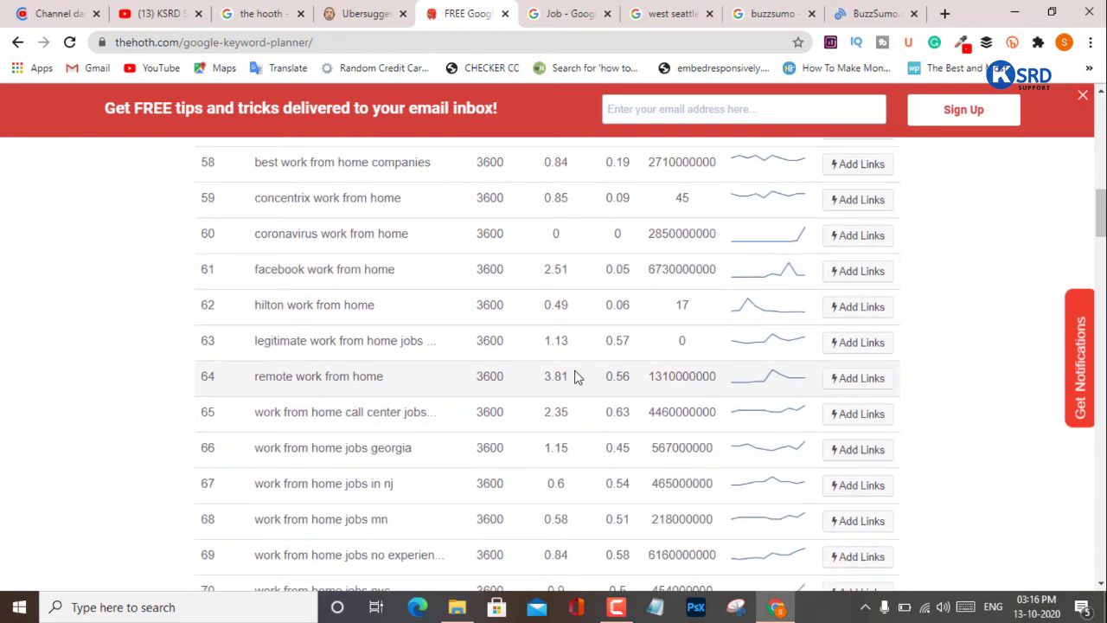
pyautogui.scroll(-2, 559, 456)
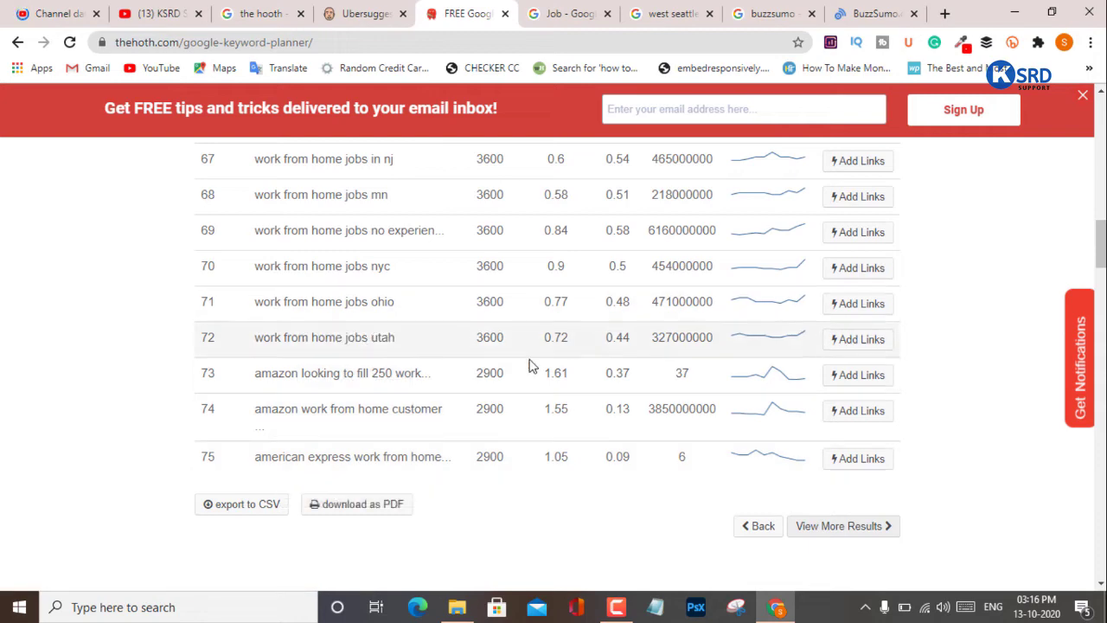
pyautogui.scroll(6, 556, 333)
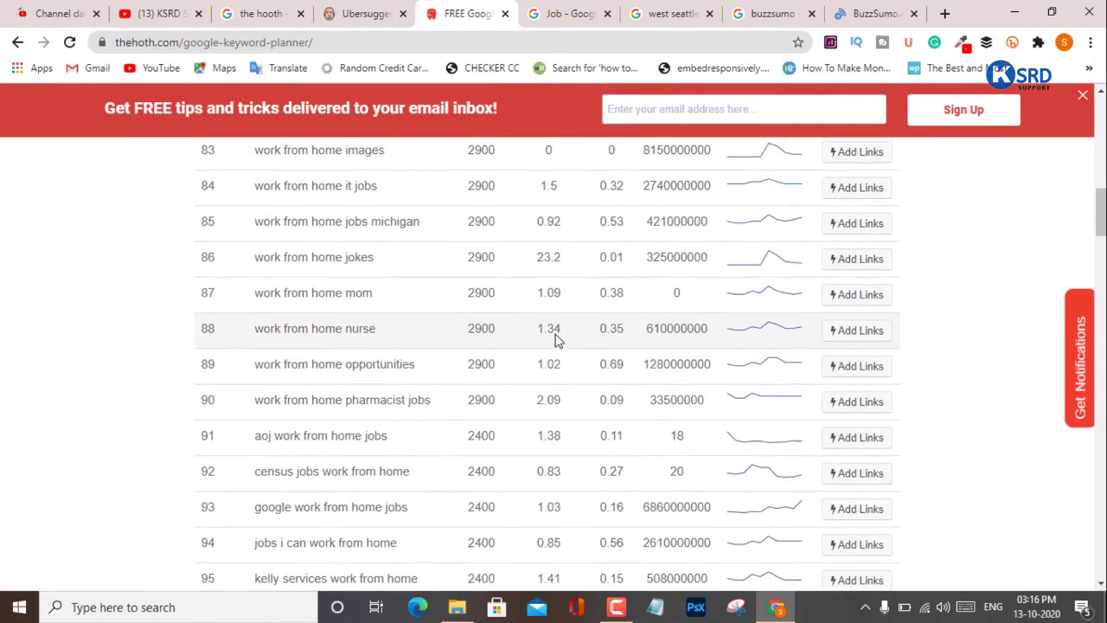
# Draw one red box around the keyword, volume and CPC of the "work from home jokes" row.
pyautogui.scroll(4, 558, 337)
pyautogui.scroll(-3, 555, 277)
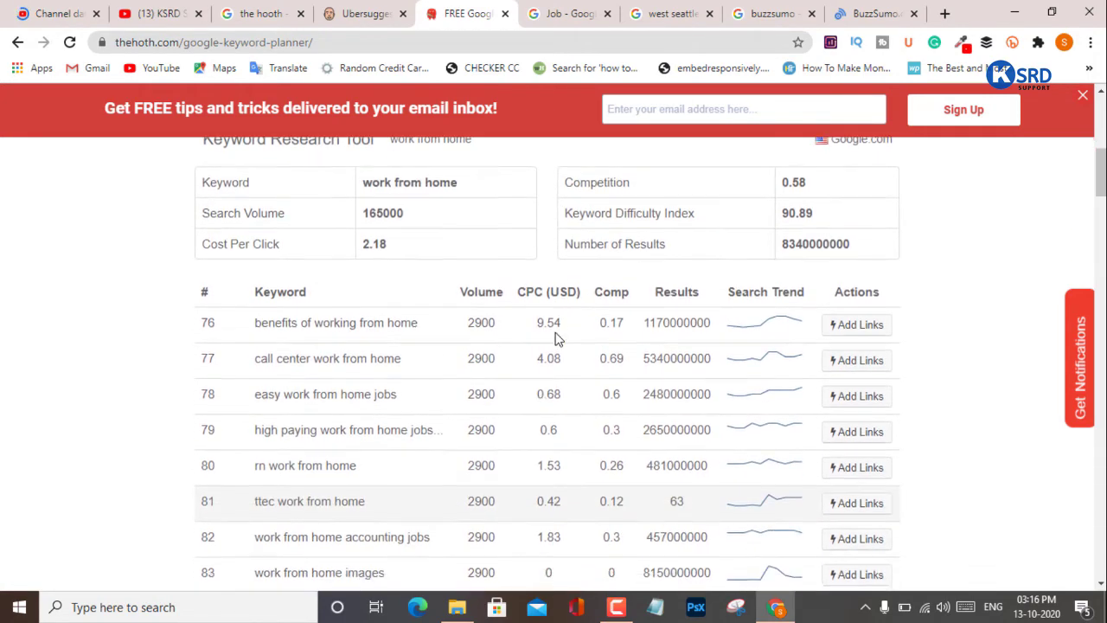
pyautogui.scroll(-4, 552, 285)
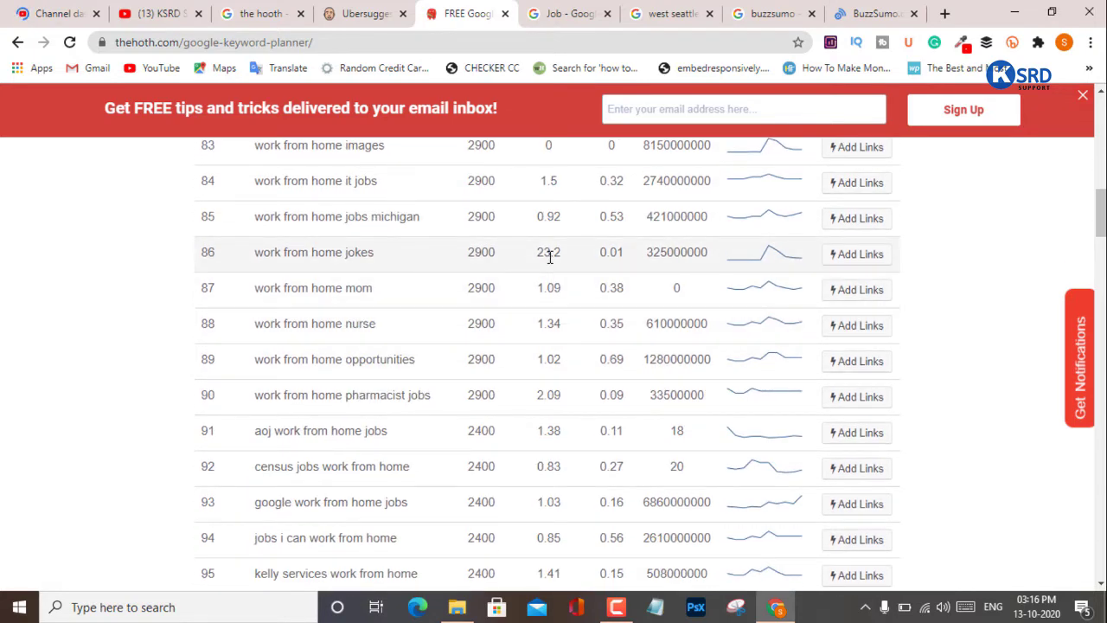
pyautogui.moveTo(234, 234); pyautogui.dragTo(576, 270)
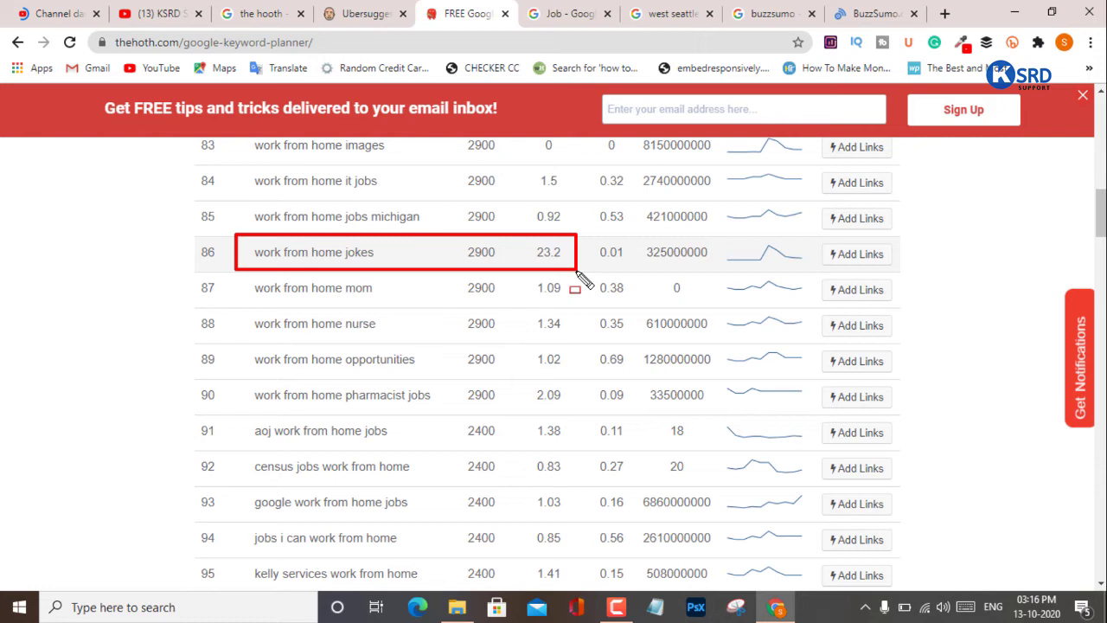
# Box the volume, Comp and Results values of the "work from home jokes" row in red, and clear all boxes.
pyautogui.moveTo(456, 237); pyautogui.dragTo(502, 270)
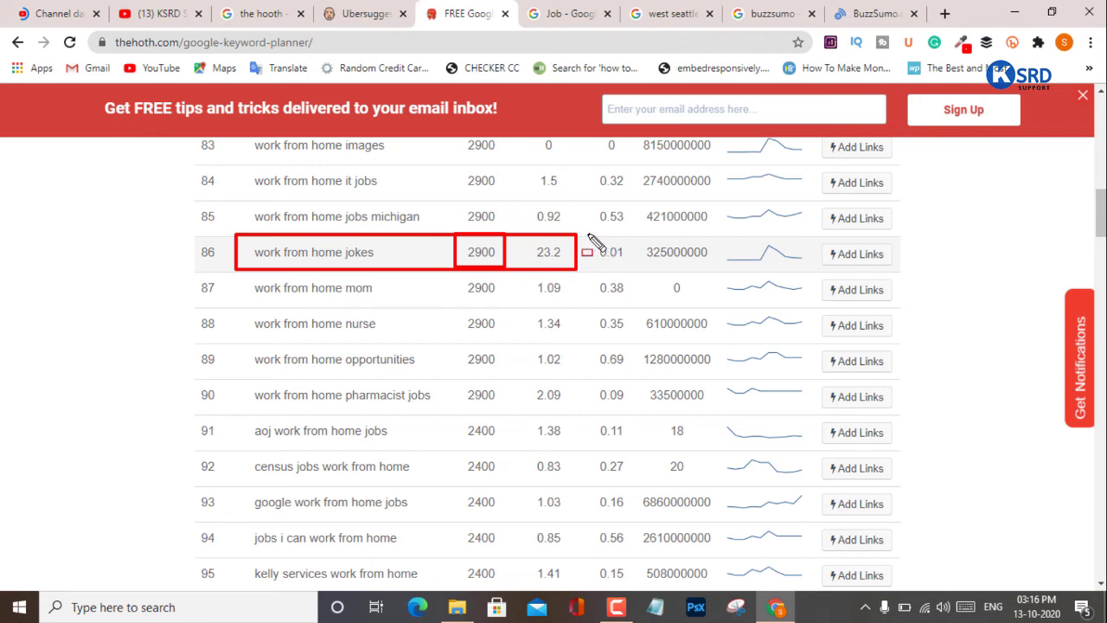
pyautogui.moveTo(587, 234)
pyautogui.mouseDown()
pyautogui.moveTo(638, 272)
pyautogui.moveTo(717, 271)
pyautogui.mouseUp()
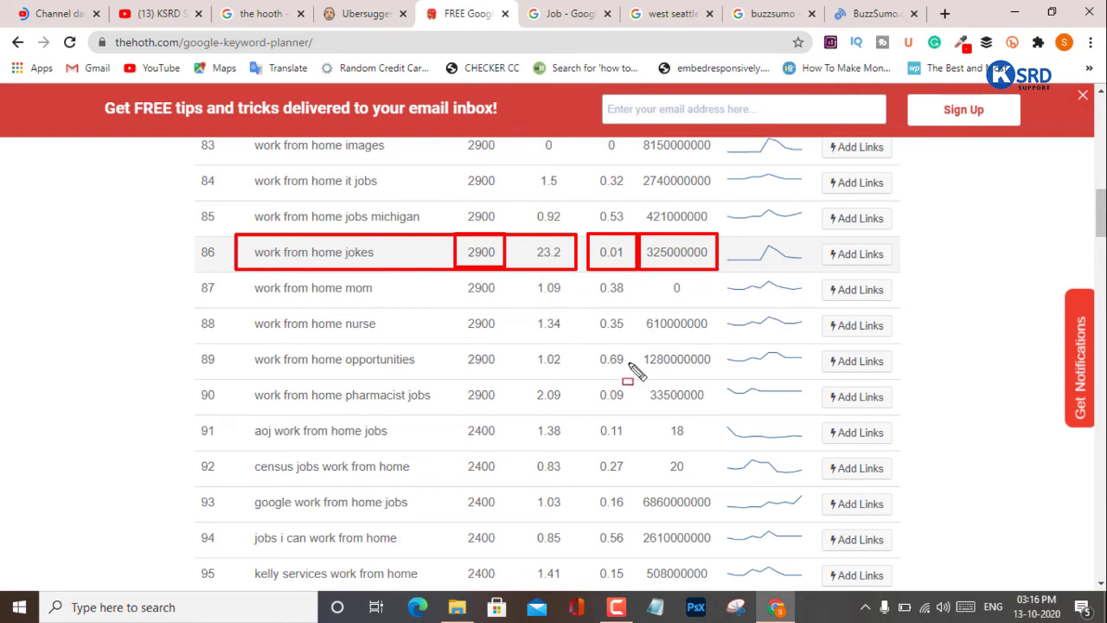
pyautogui.press('Escape')
# Review the remaining keywords up to number 100 and return to the tool's heading and keyword entry.
pyautogui.scroll(-2, 510, 423)
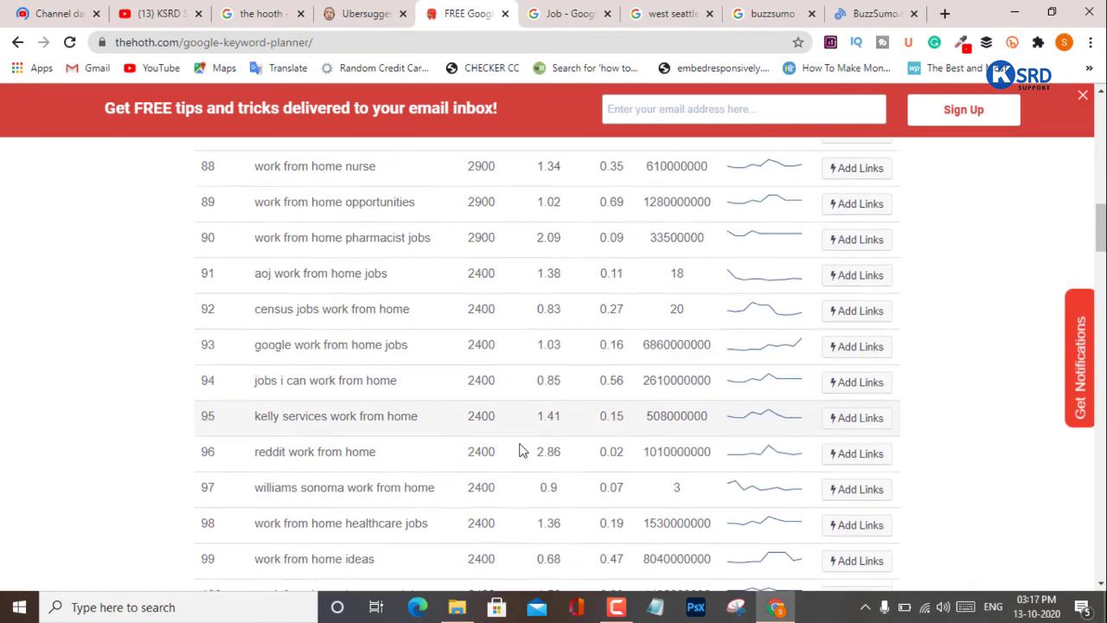
pyautogui.scroll(-3, 546, 391)
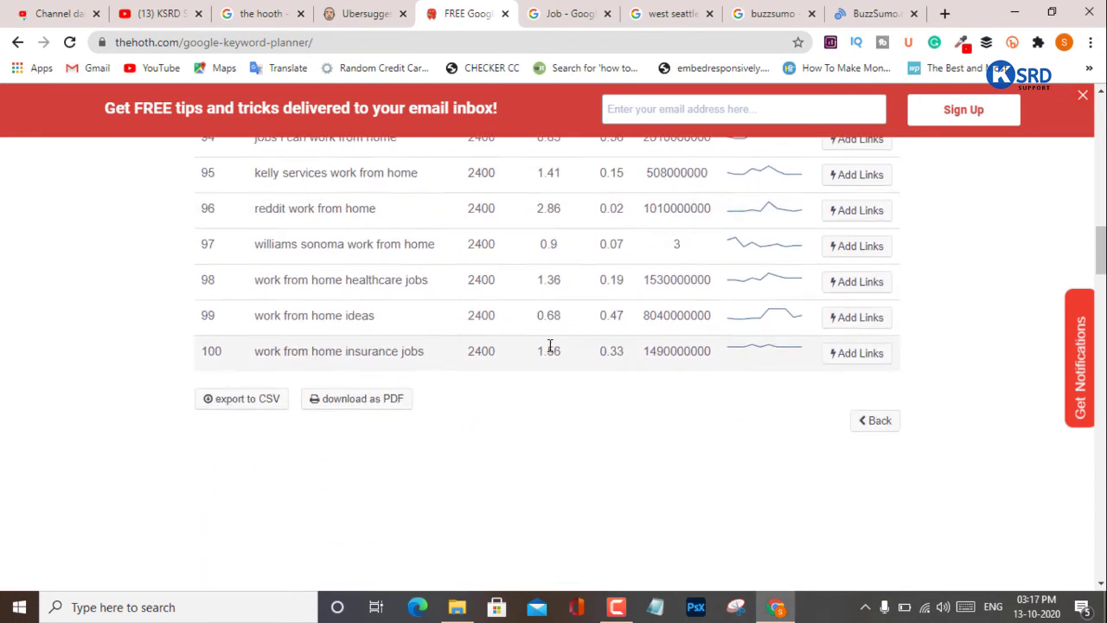
pyautogui.scroll(2, 549, 348)
pyautogui.scroll(-3, 820, 478)
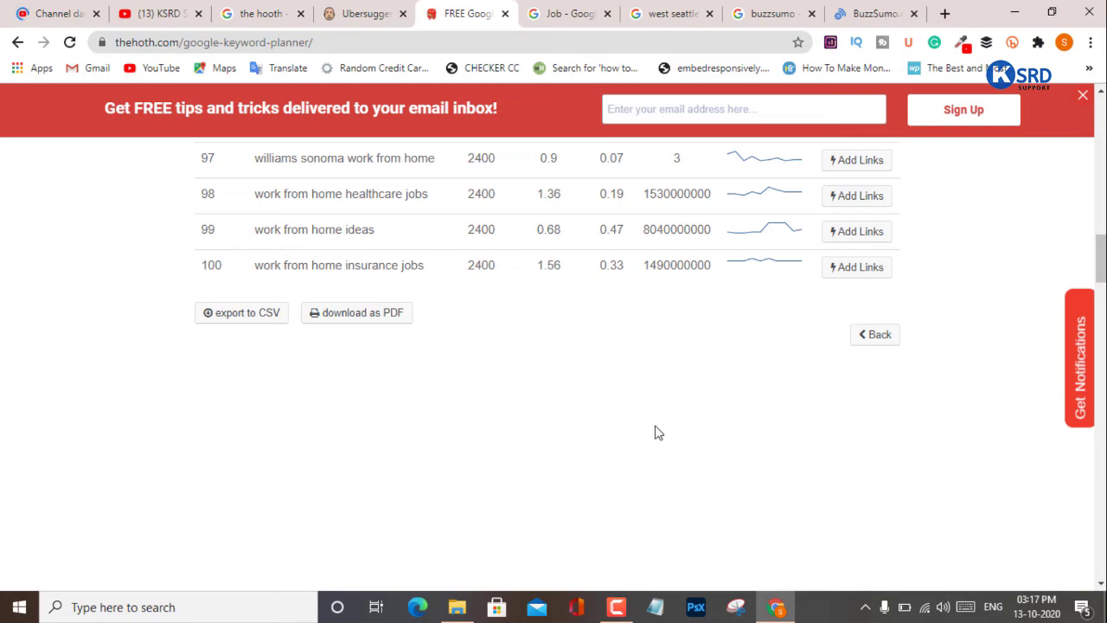
pyautogui.scroll(20, 655, 432)
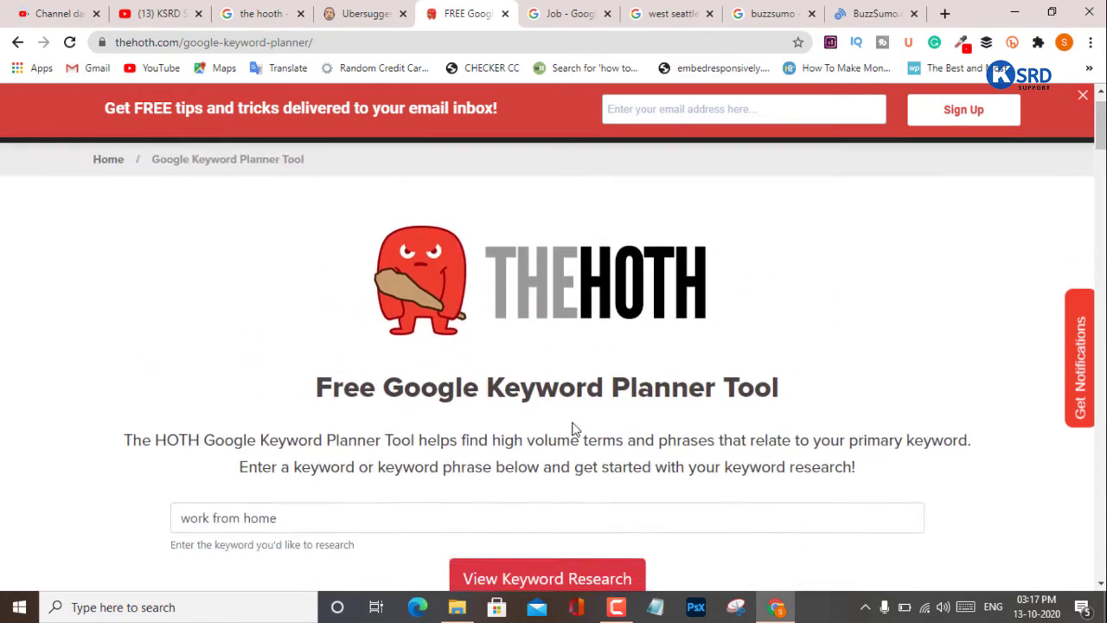
# Re-examine the "work from home" summary figures and the volume, CPC and competition of keywords 76 to 100.
pyautogui.scroll(-20, 581, 430)
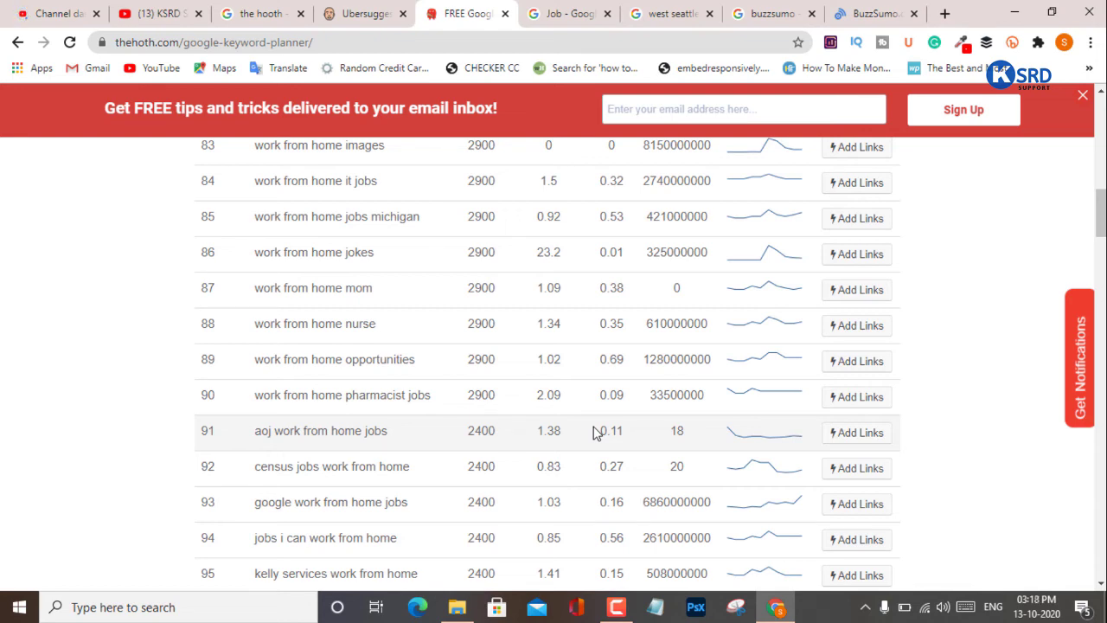
pyautogui.scroll(6, 593, 433)
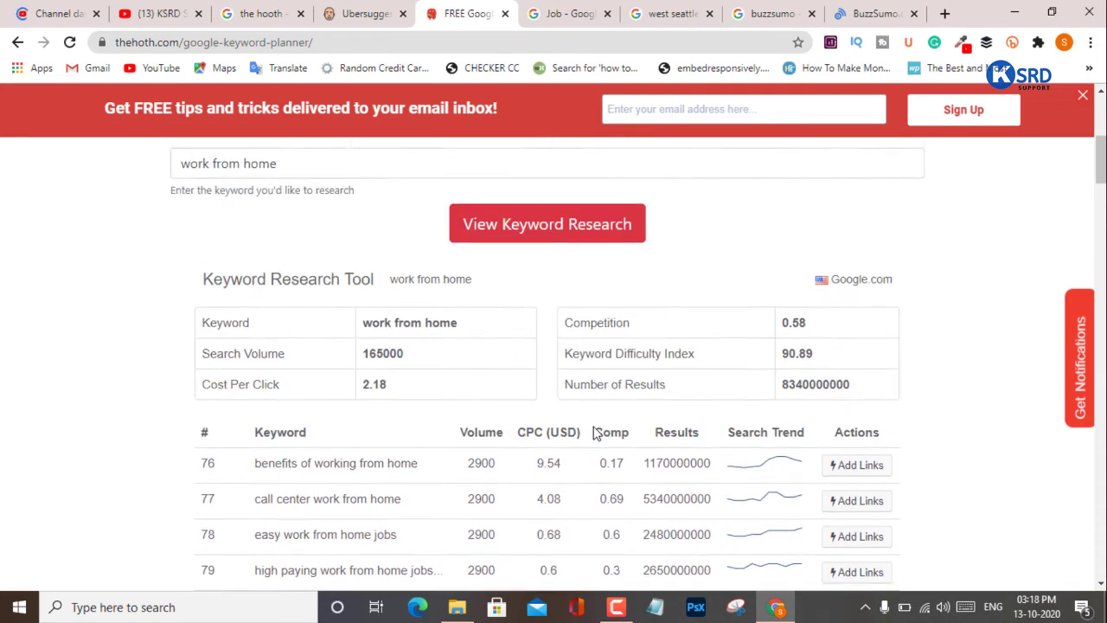
pyautogui.scroll(-3, 594, 432)
pyautogui.scroll(-1, 593, 432)
pyautogui.scroll(-4, 594, 432)
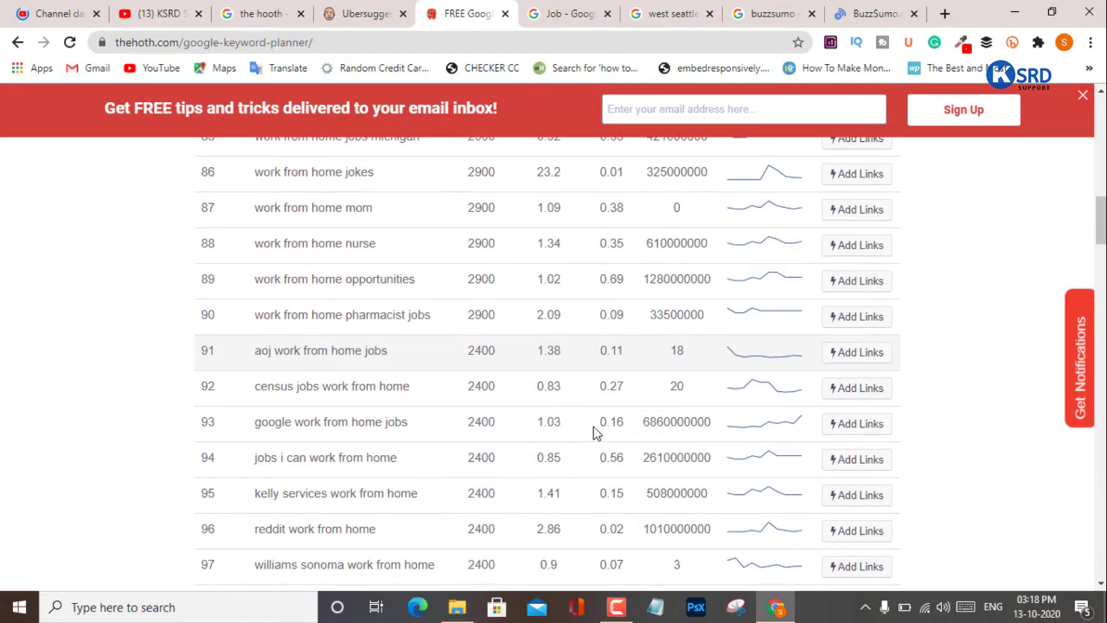
pyautogui.scroll(1, 593, 432)
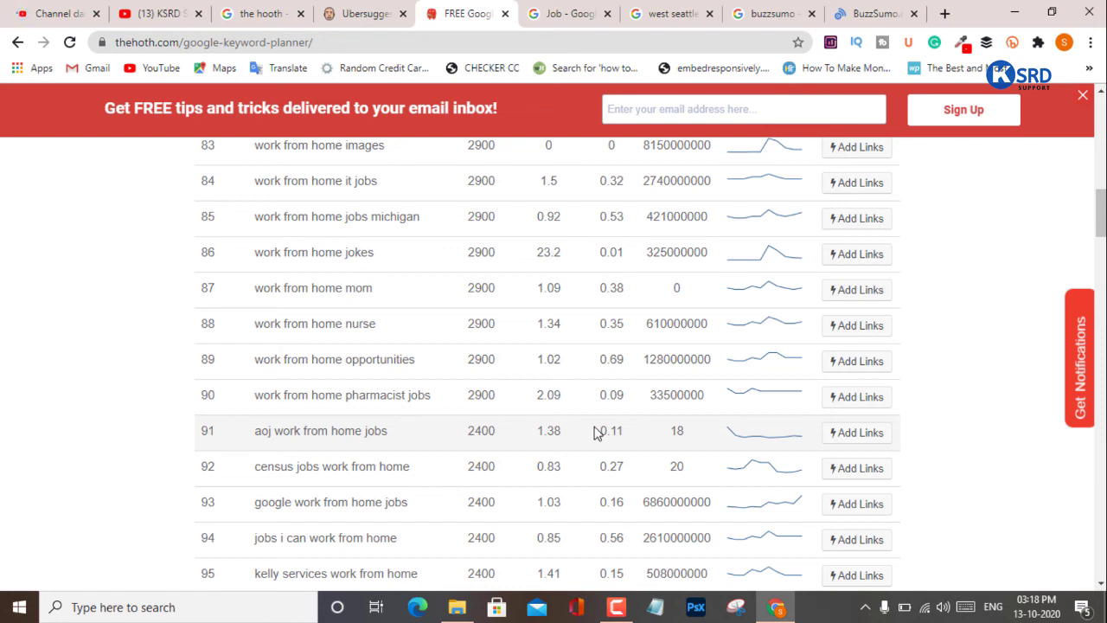
pyautogui.scroll(1, 432, 366)
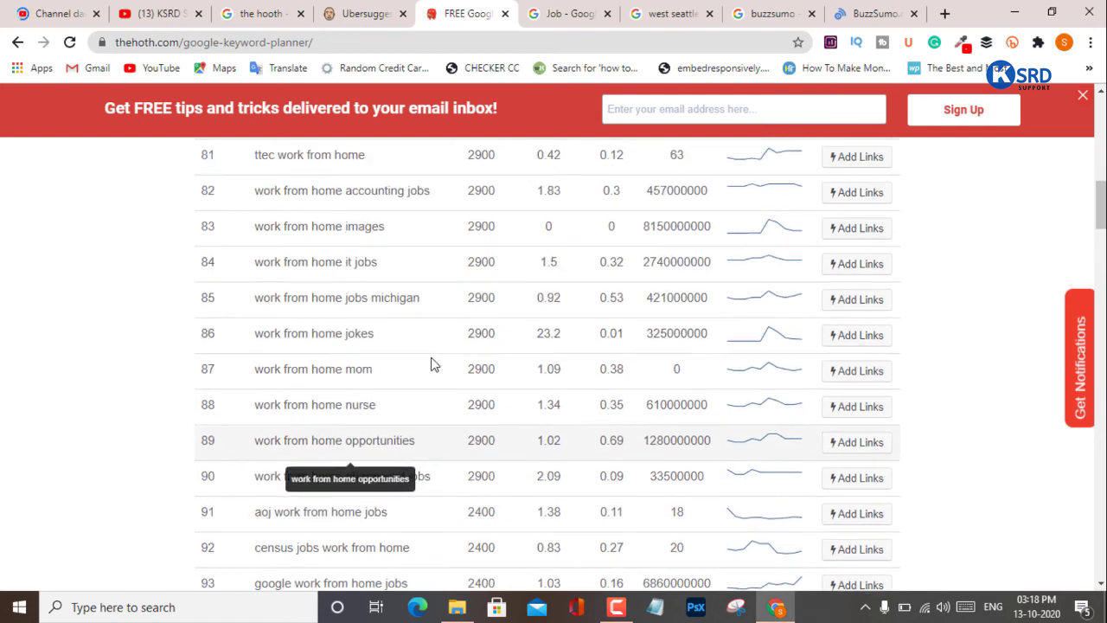
pyautogui.scroll(-3, 433, 366)
pyautogui.scroll(-1, 433, 365)
pyautogui.scroll(5, 434, 364)
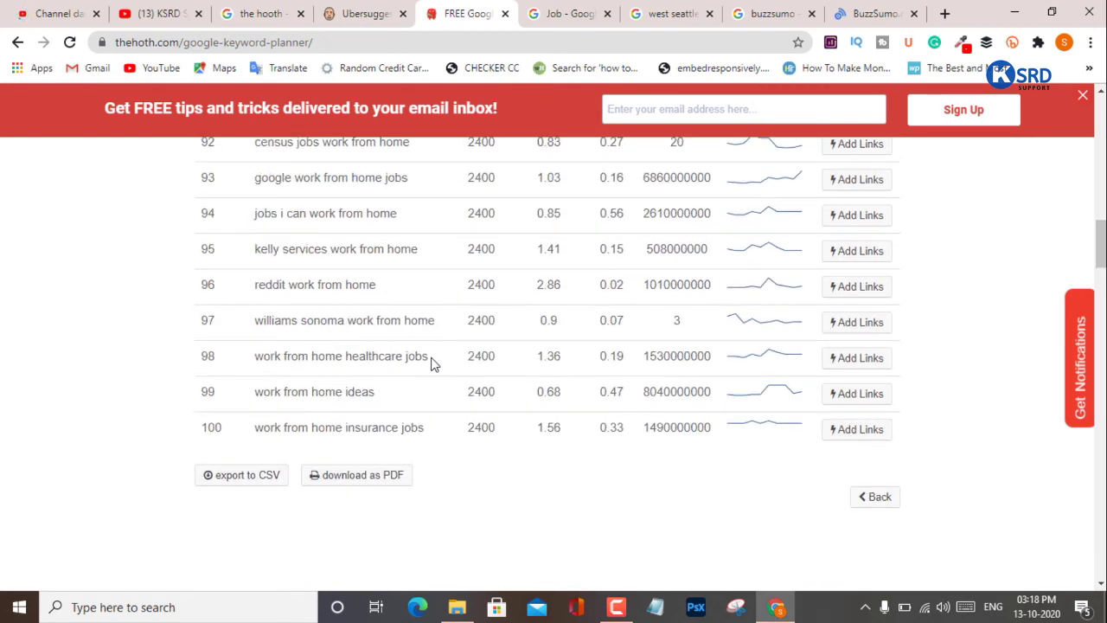